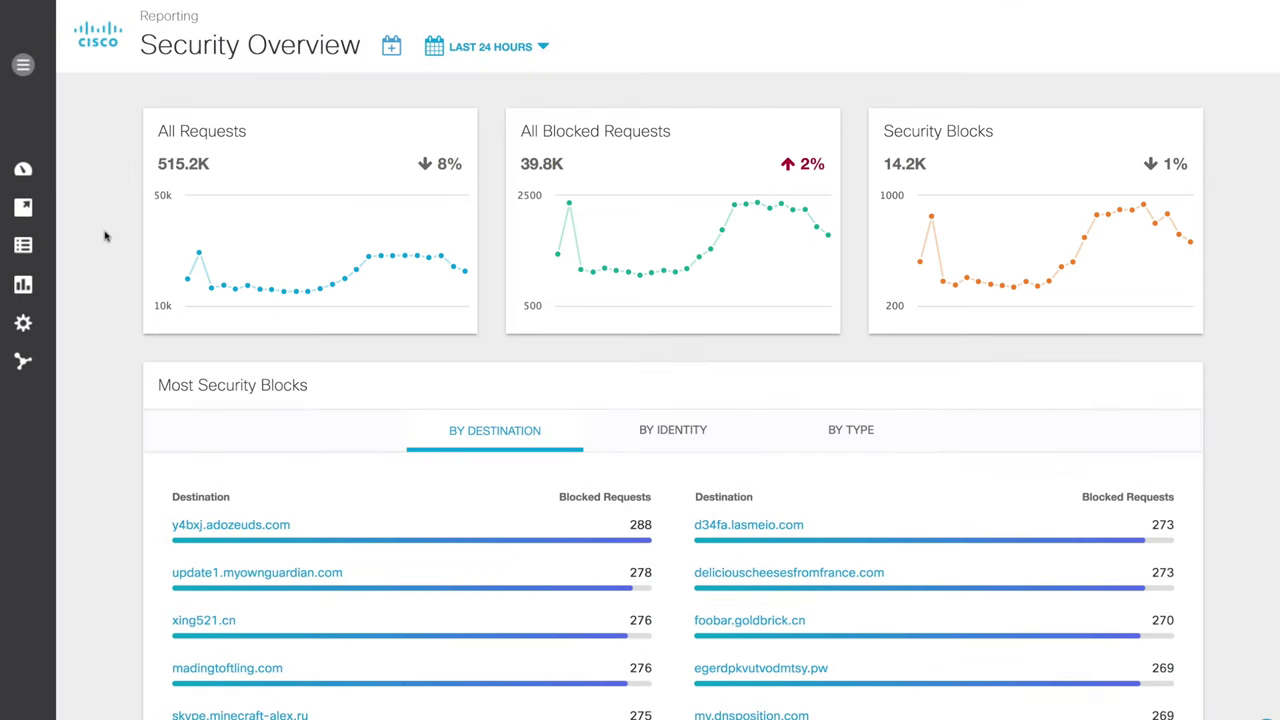
Compare Most Security Blocks by identity and destination, ending on the by-type breakdown.
scroll(104, 236, "down", 3)
scroll(104, 268, "down", 2)
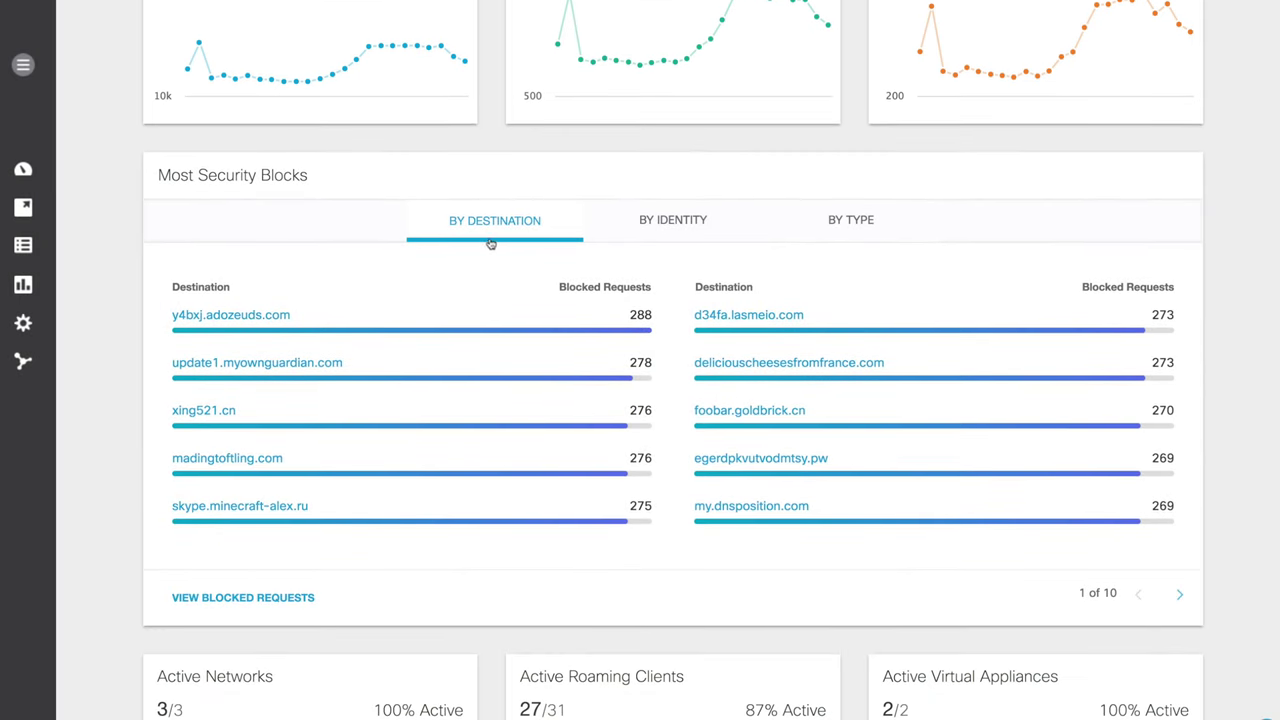
left_click(696, 240)
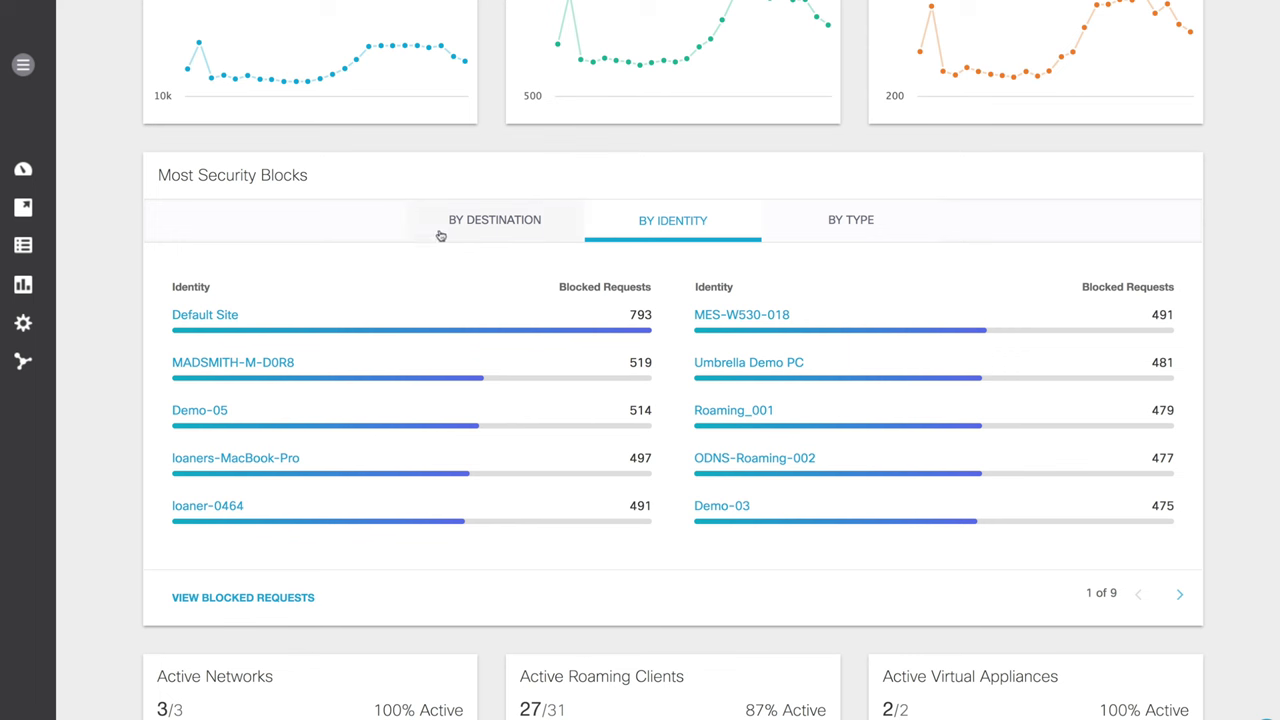
left_click(472, 230)
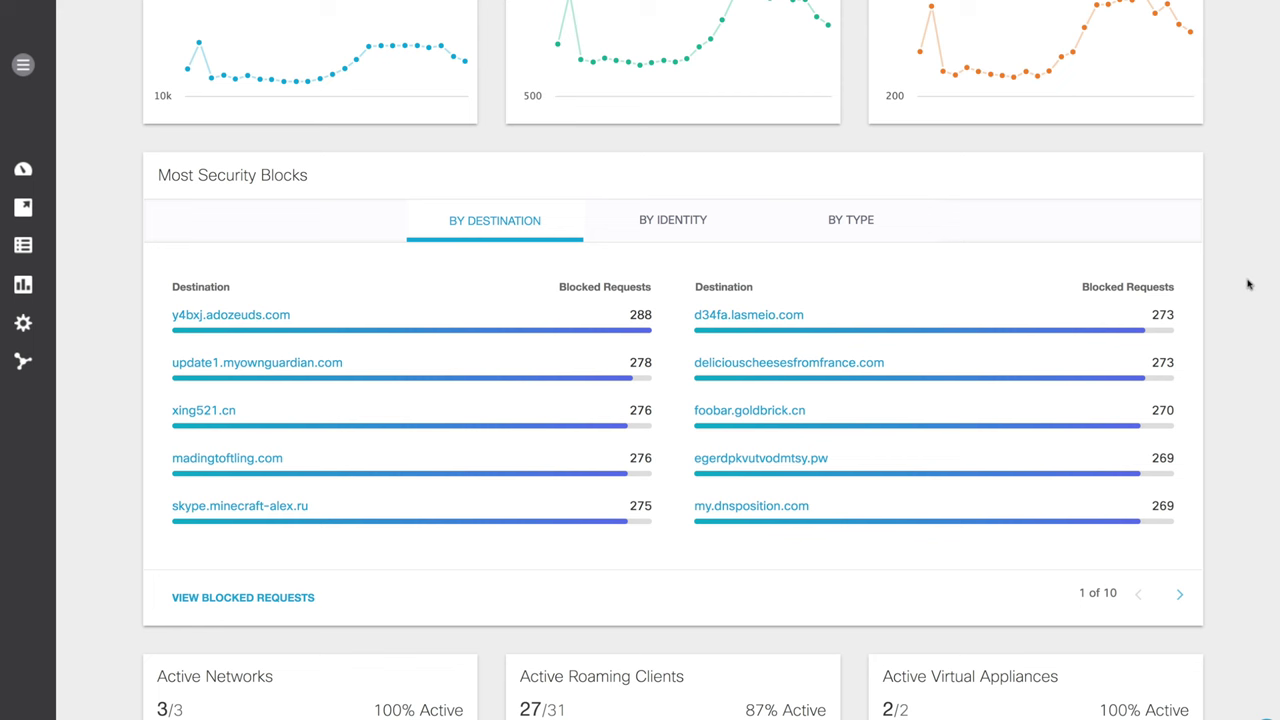
left_click(855, 230)
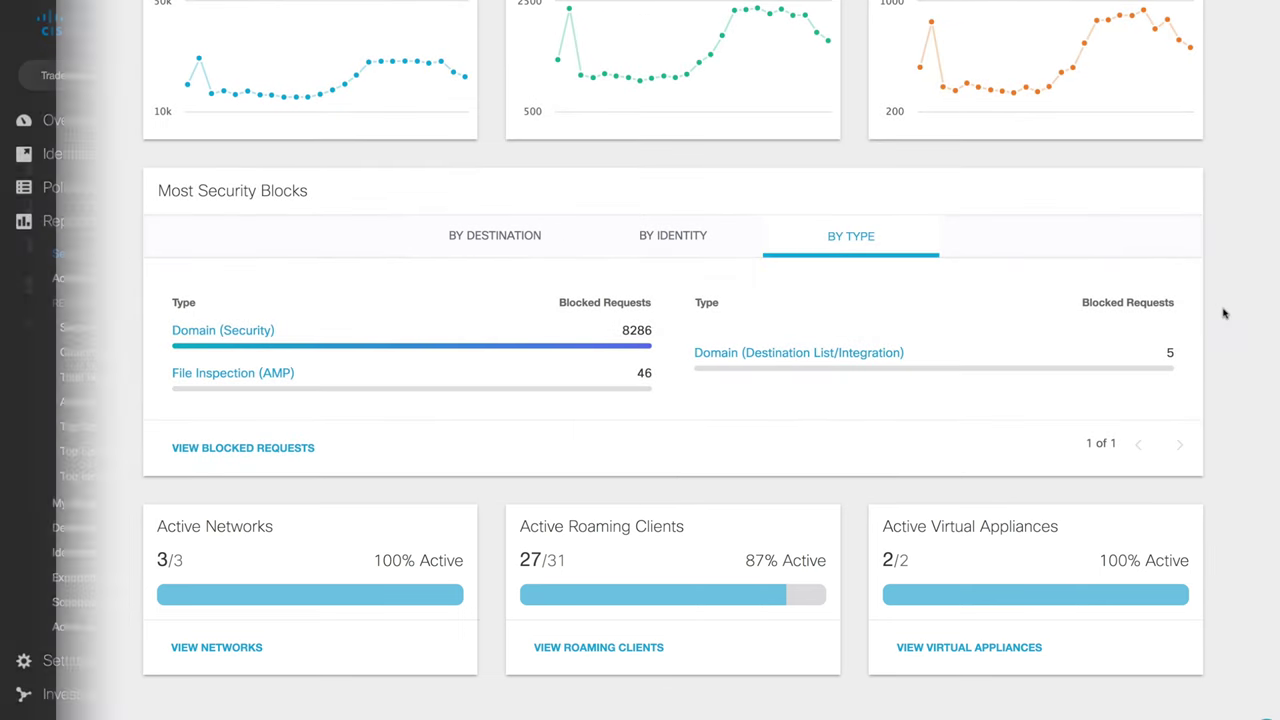
Browse the Networks, Internal Networks and Roaming Computers identity lists, then view roaming client installation details.
left_click(79, 160)
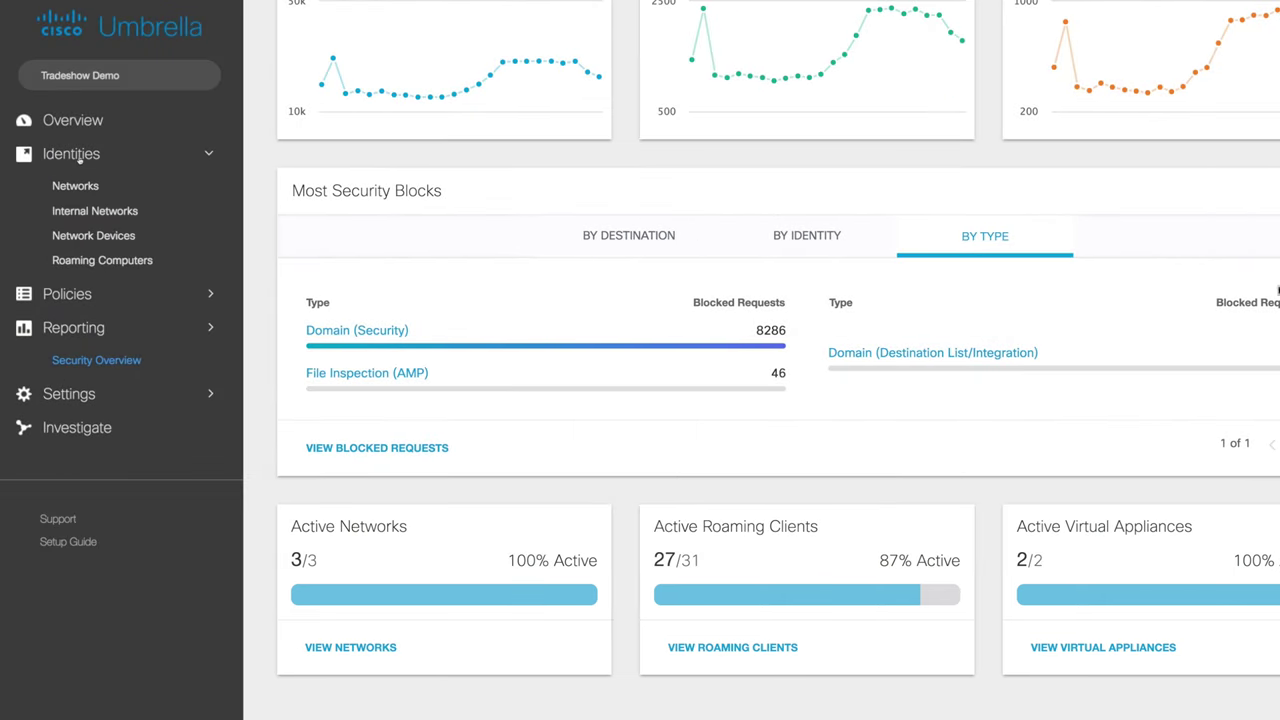
left_click(78, 185)
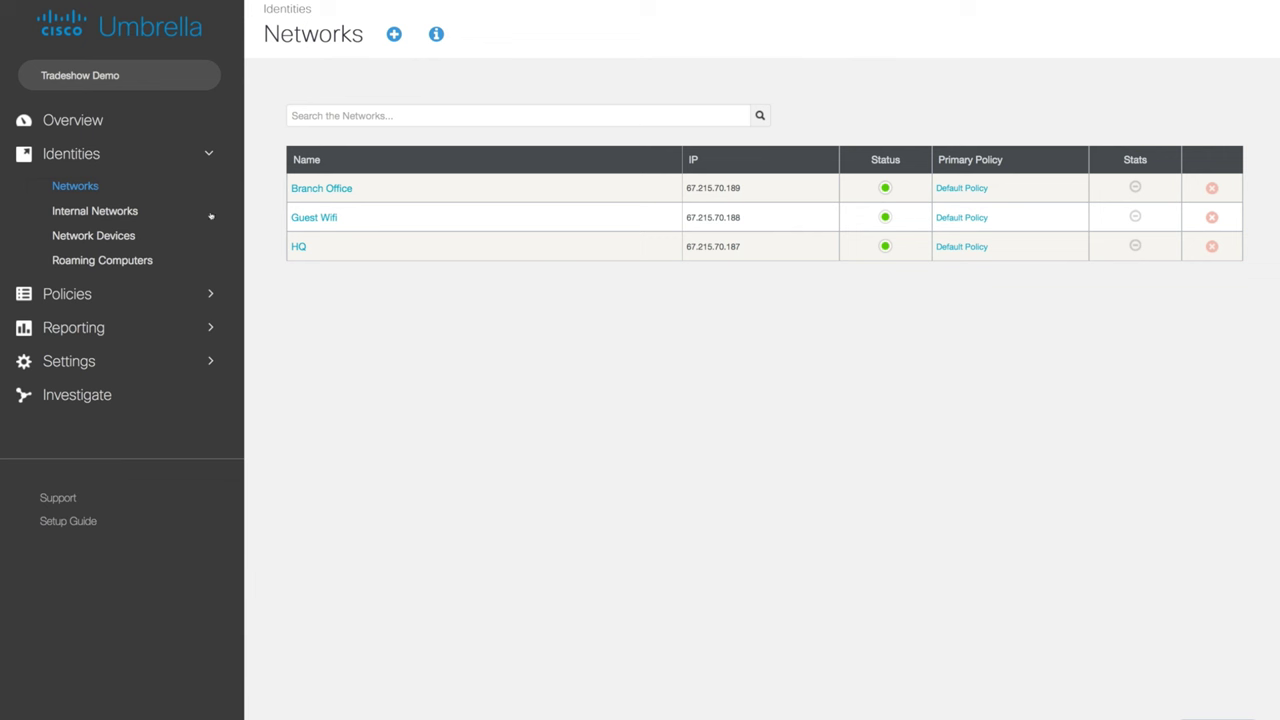
left_click(118, 213)
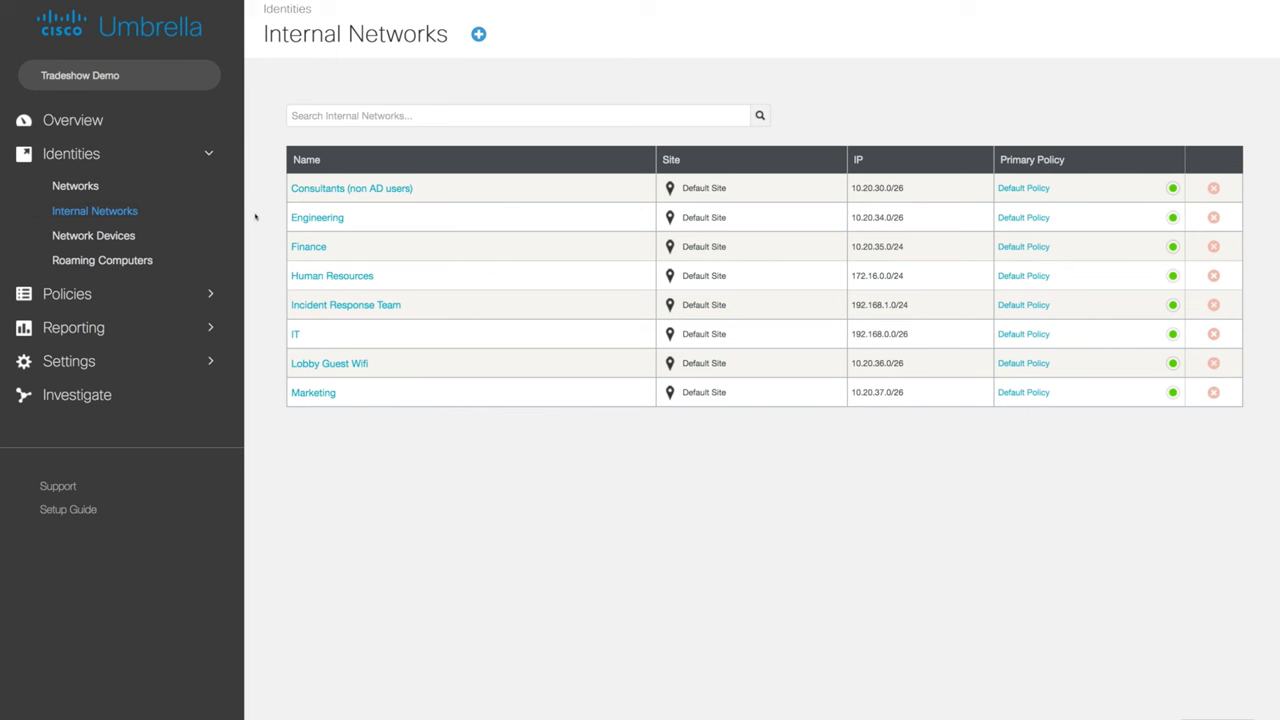
left_click(124, 262)
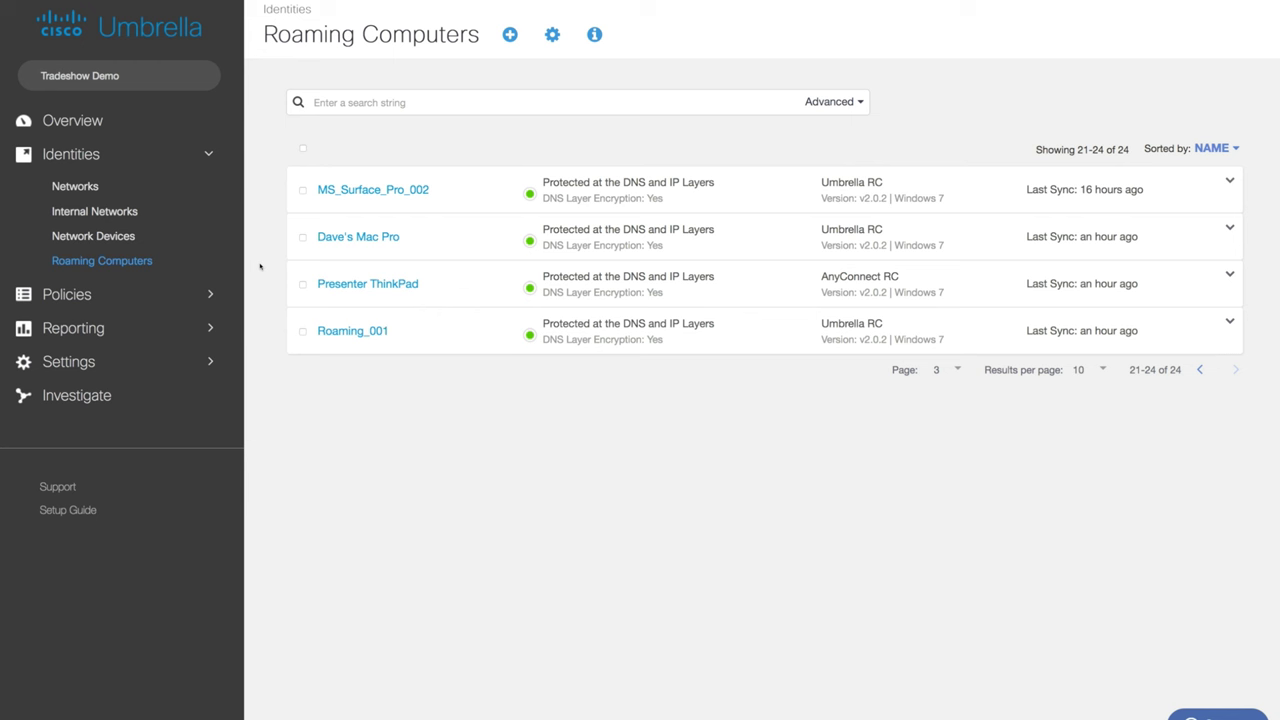
left_click(509, 34)
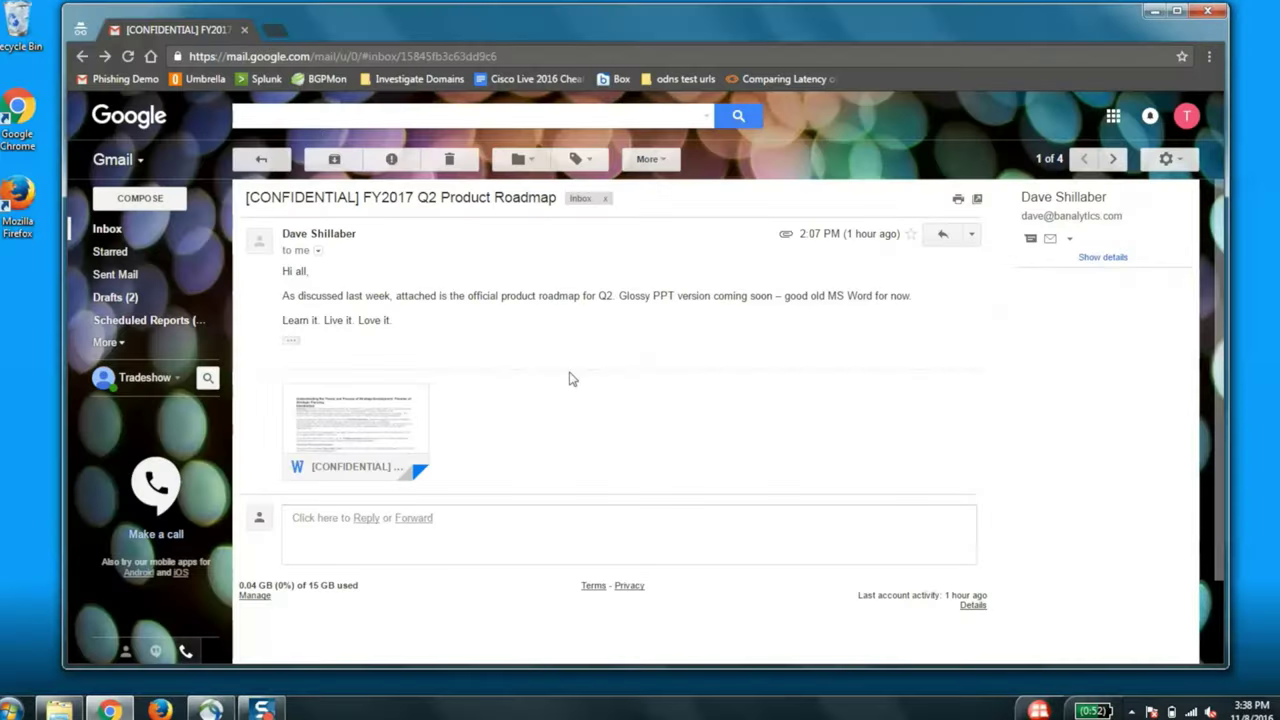
Download and open the FY2017 Q2 Product Roadmap Word attachment.
left_click(325, 458)
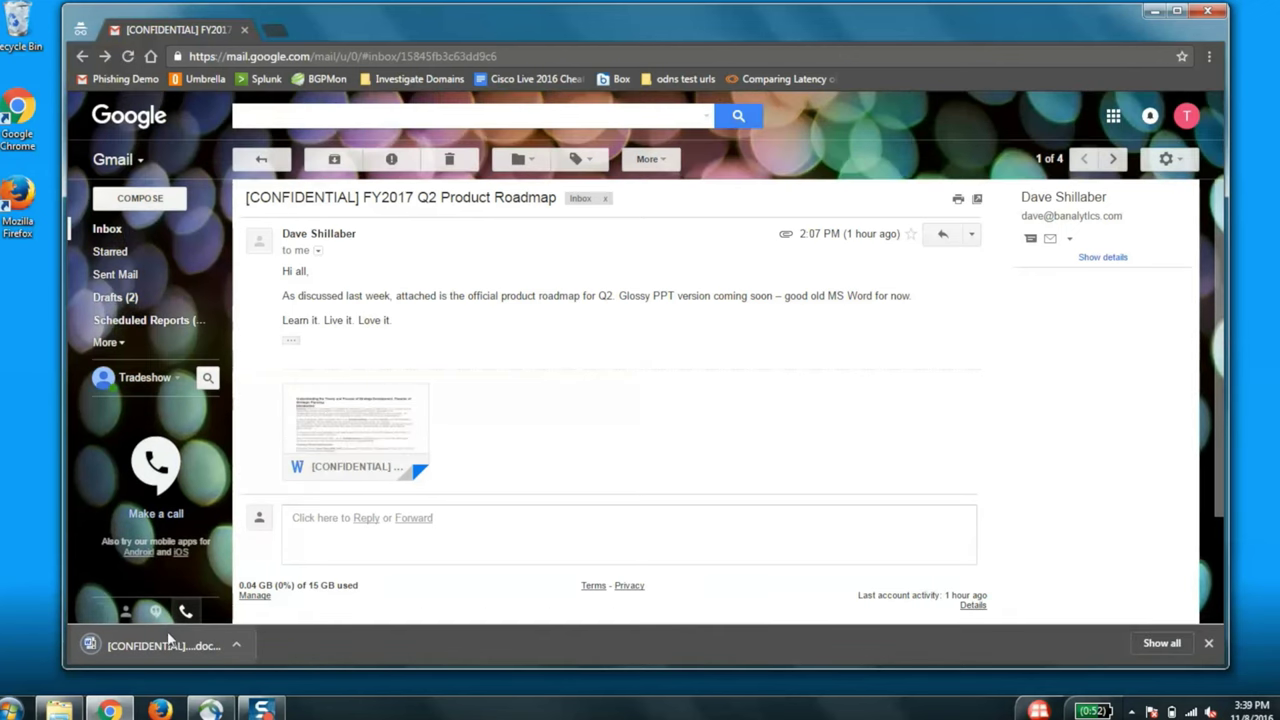
left_click(168, 643)
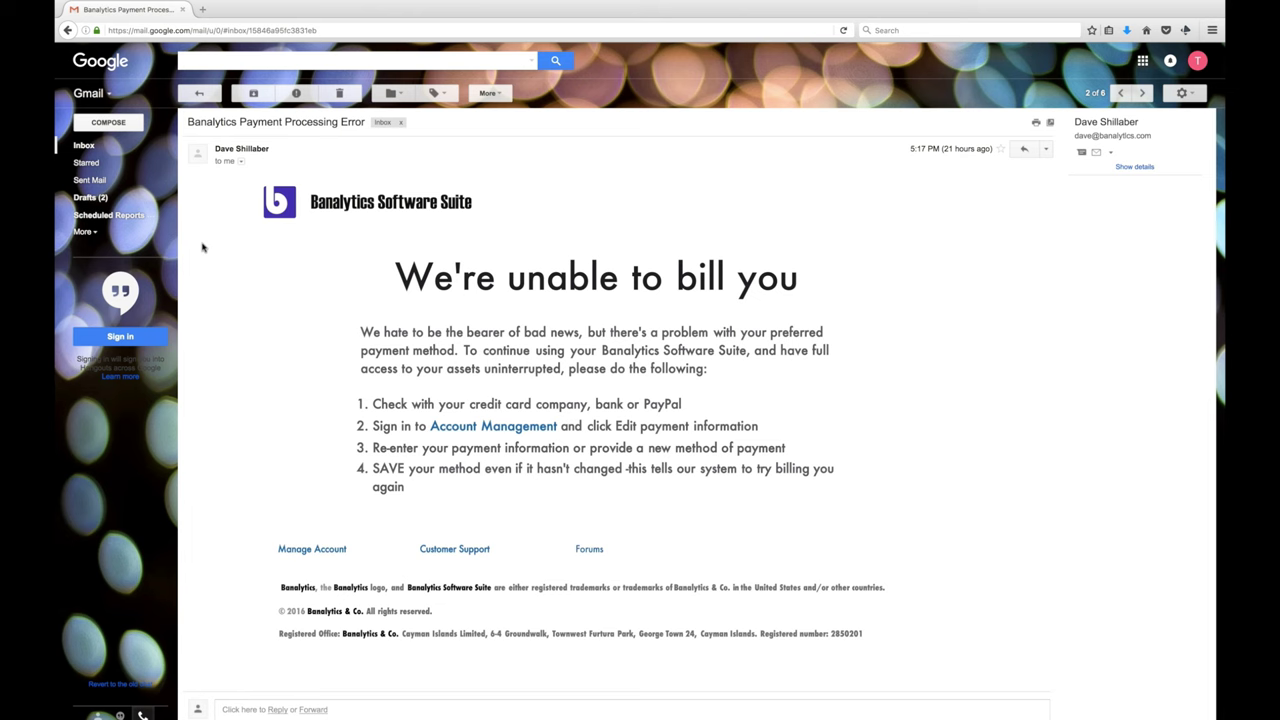
Check the payment email sender's full address, then follow the Account Management link.
left_click(241, 161)
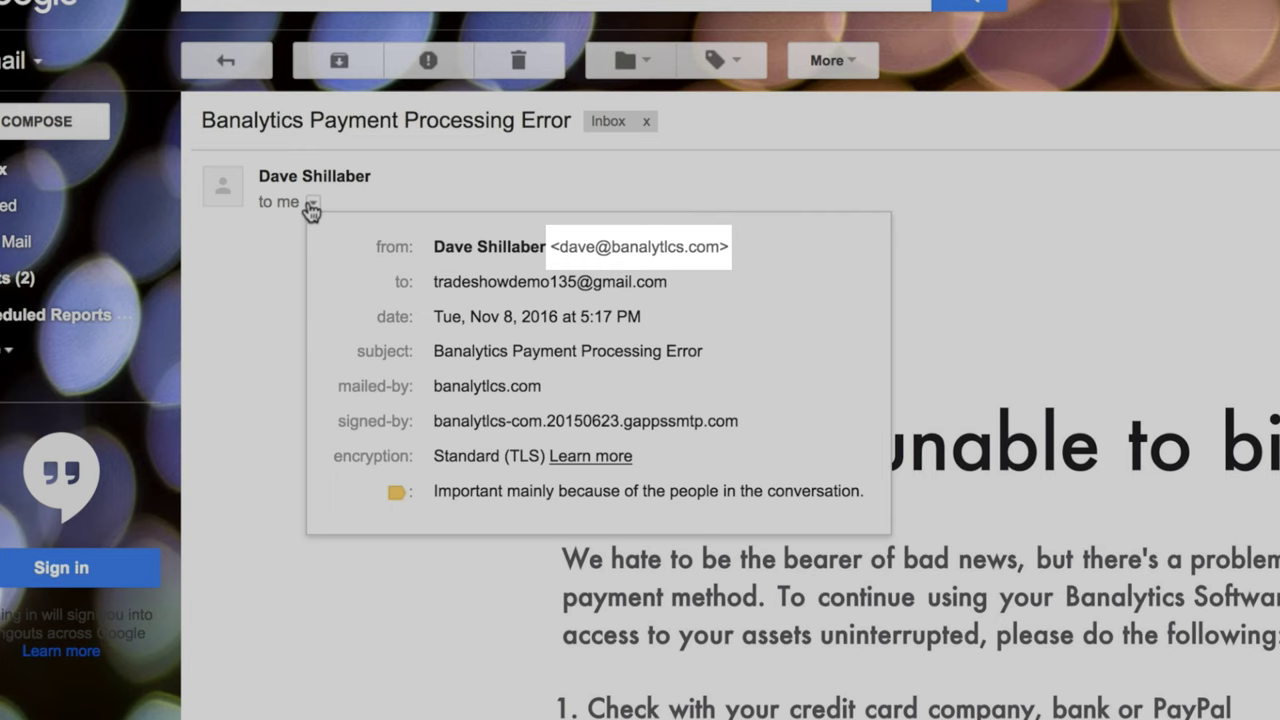
left_click(312, 206)
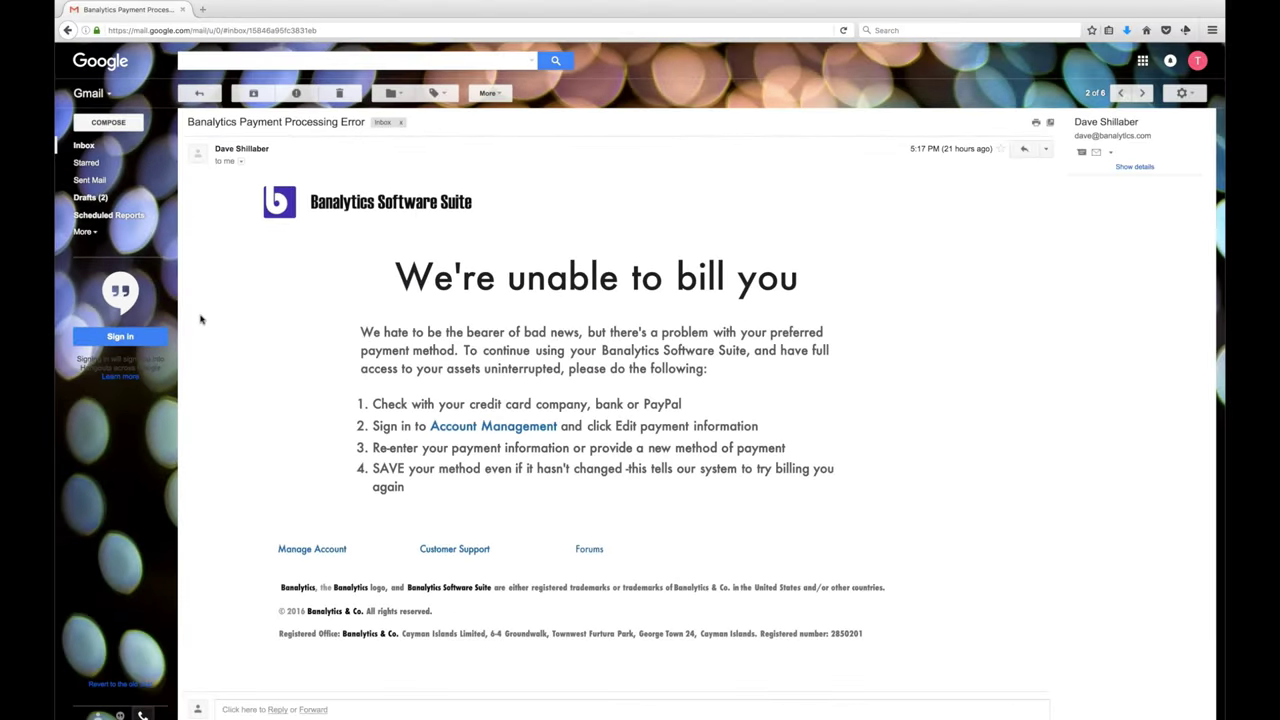
left_click(458, 433)
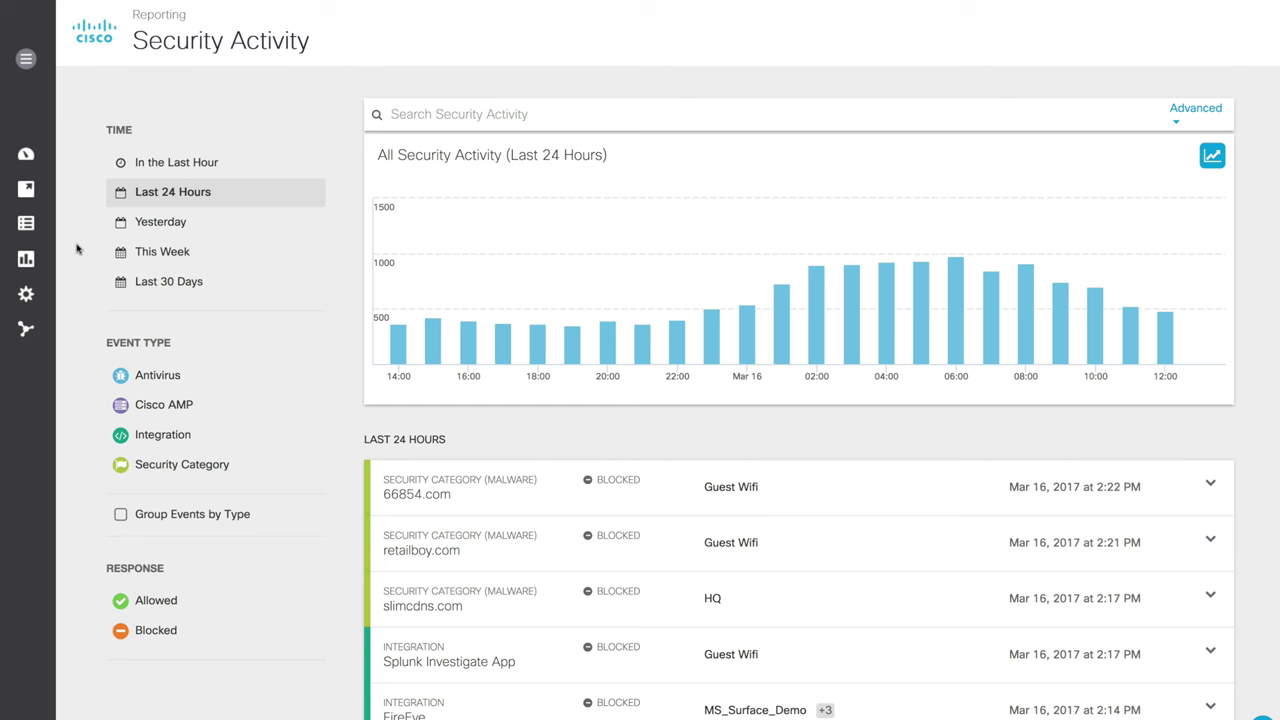
Filter to Security Category, inspect the 66854.com event, widen to 30 days and drill into Feb 28.
left_click(144, 474)
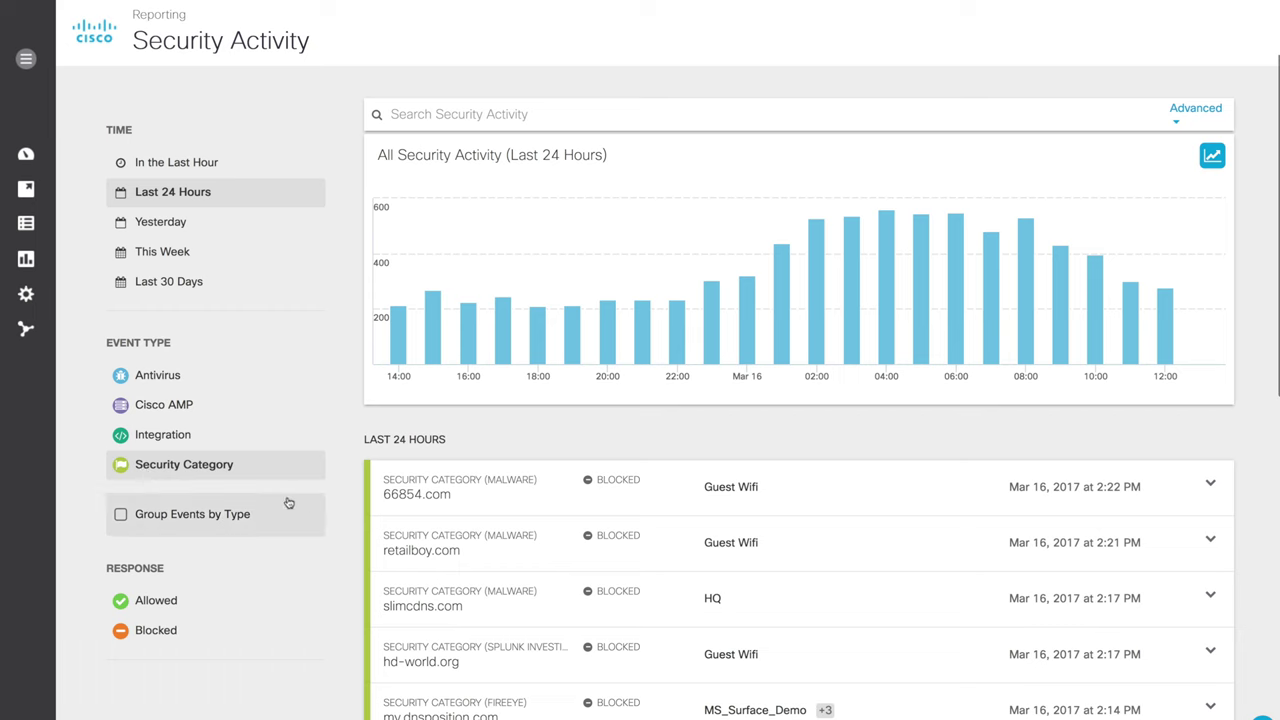
scroll(330, 513, "down", 1)
left_click(465, 446)
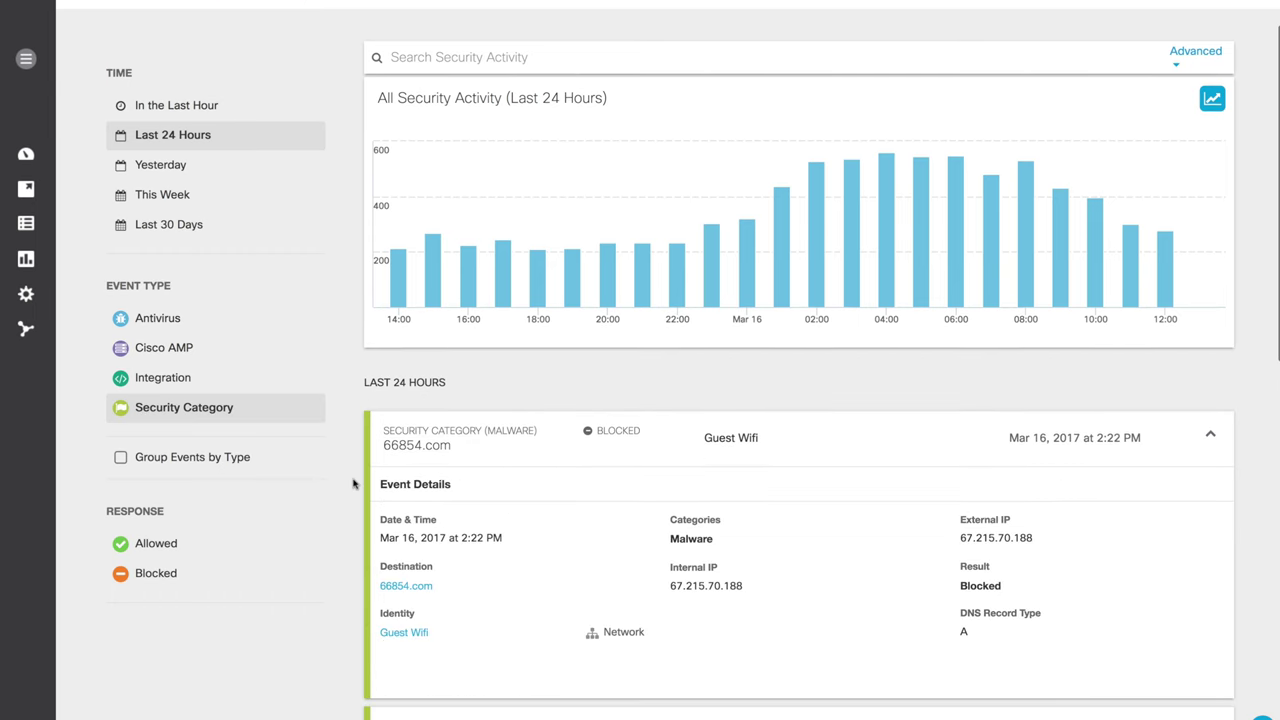
scroll(355, 485, "down", 1)
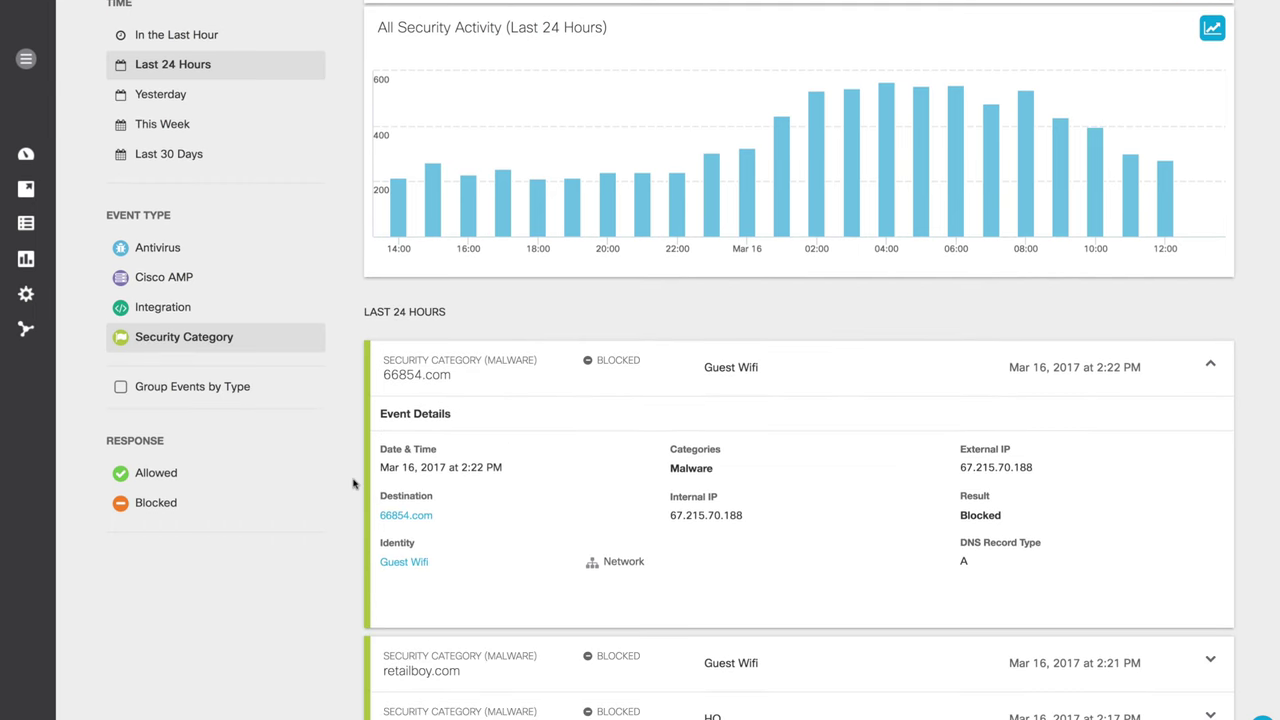
scroll(352, 485, "up", 1)
left_click(186, 233)
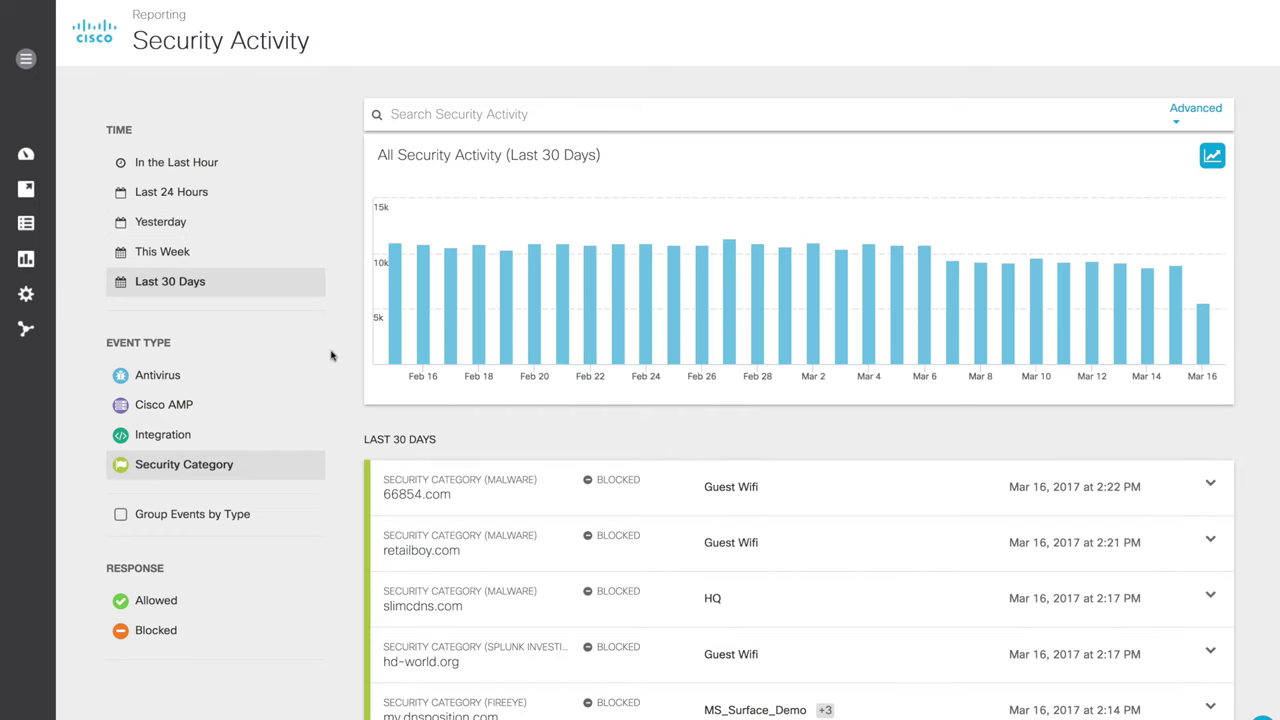
left_click(758, 358)
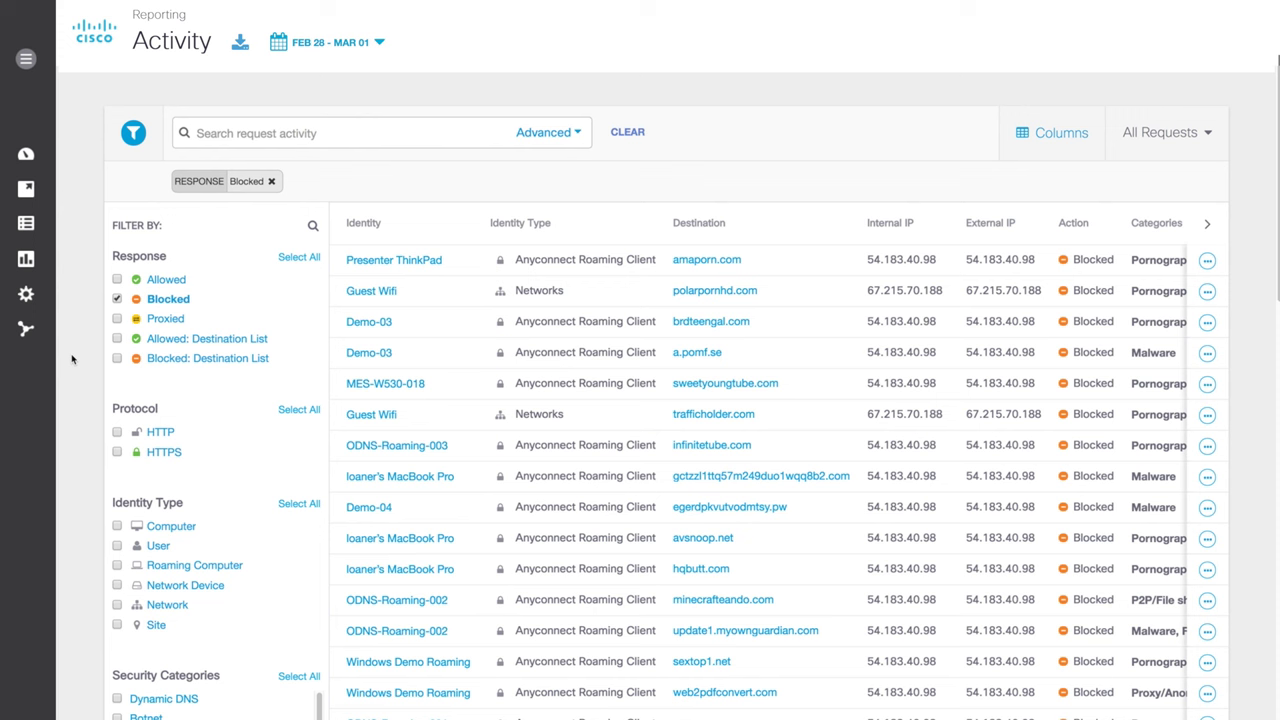
Show only URL requests and view the blocked proxy.opendnstest.com request's full details.
left_click(1209, 126)
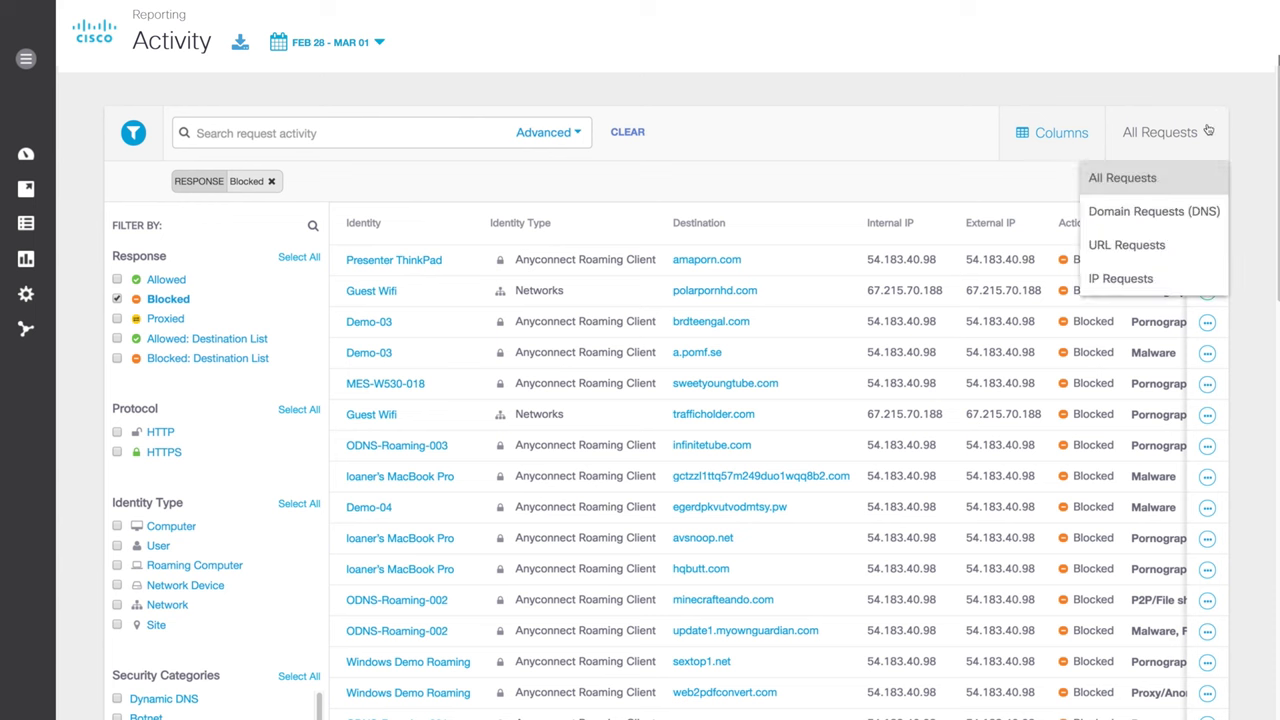
left_click(1207, 251)
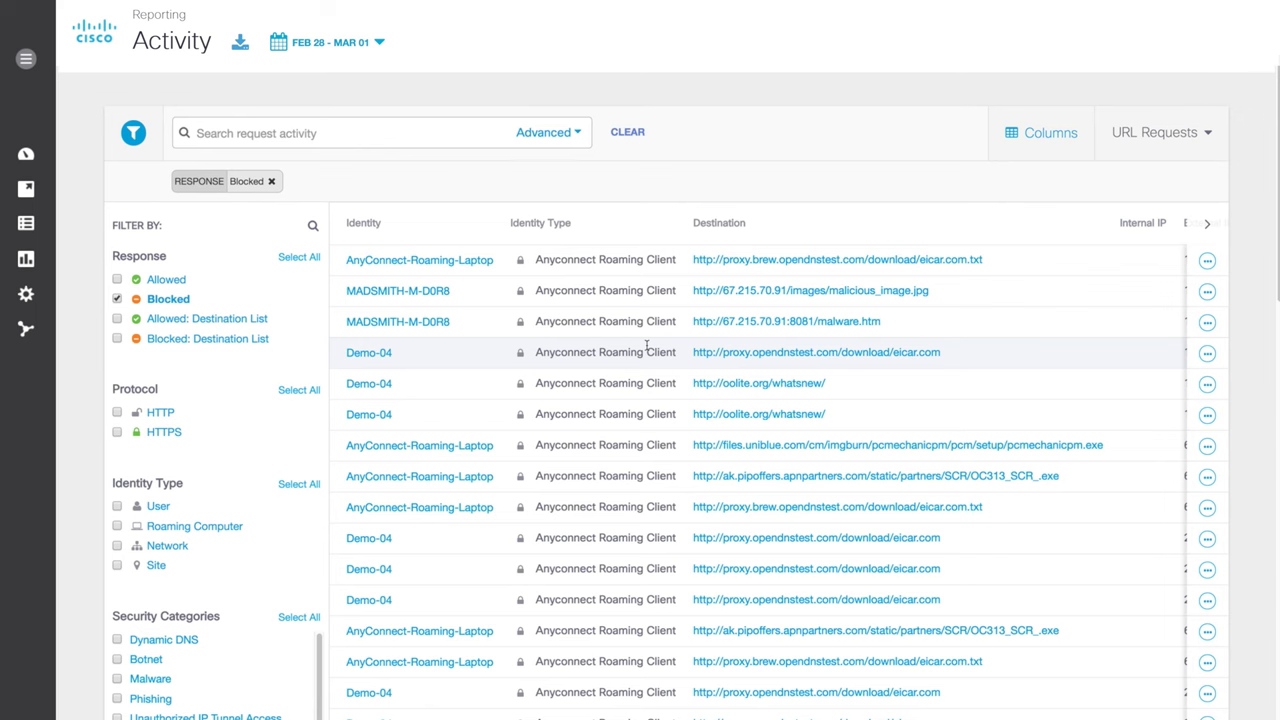
scroll(651, 349, "right", 10)
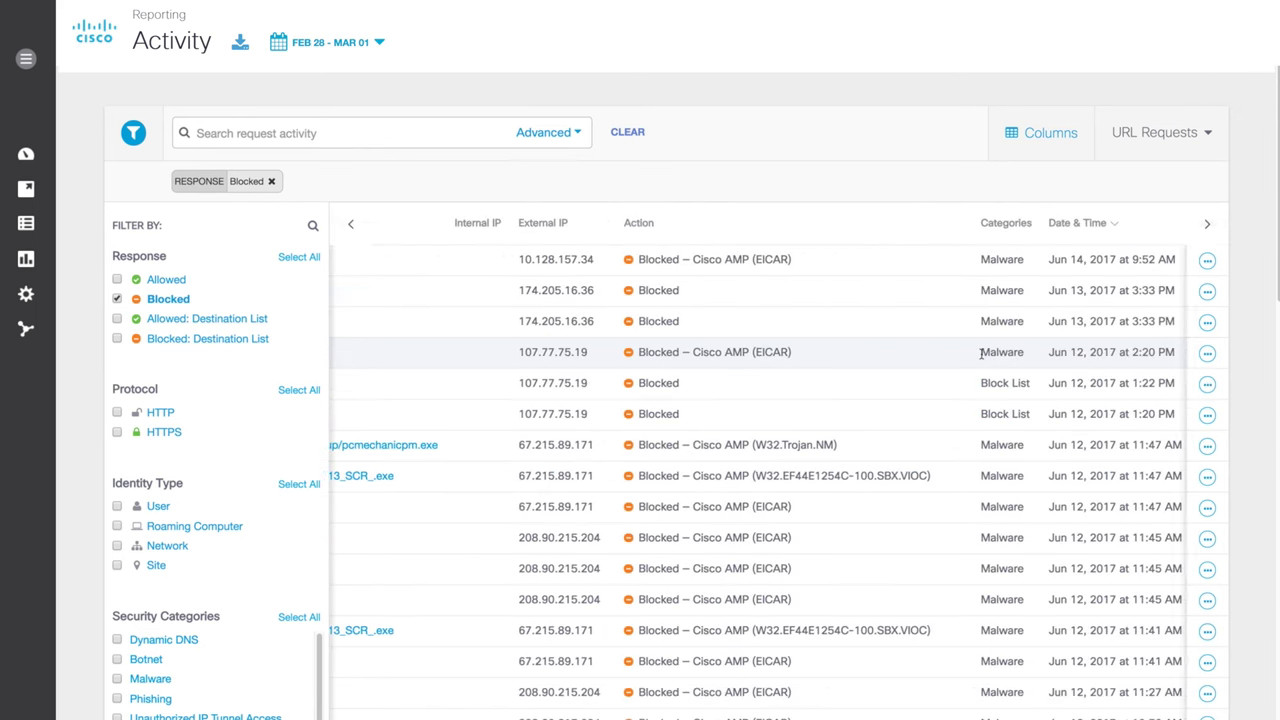
left_click(1207, 353)
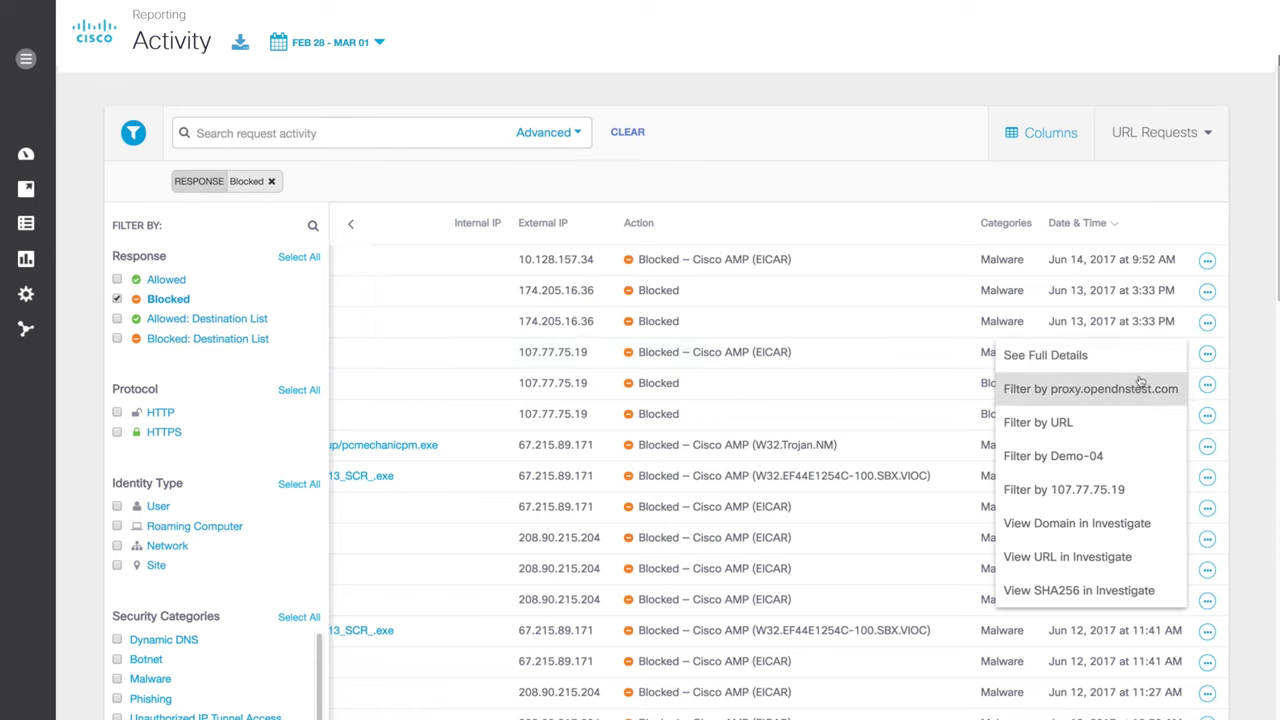
left_click(1100, 362)
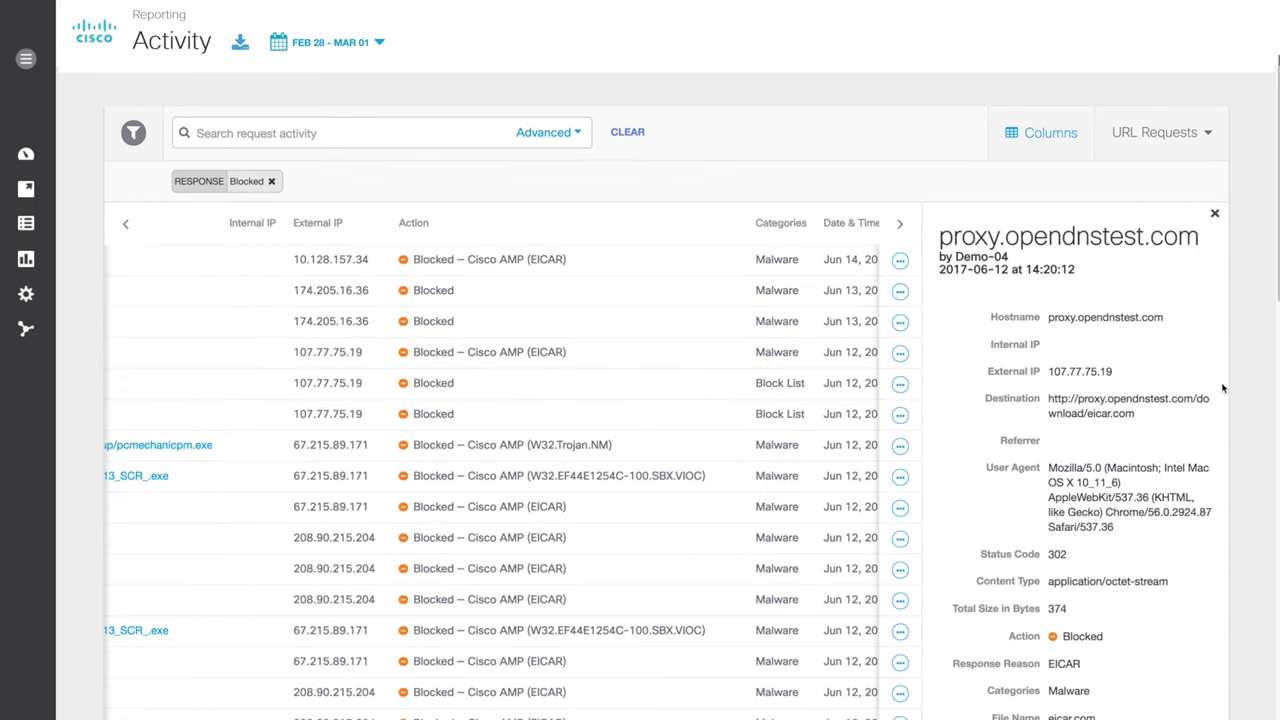
scroll(1222, 388, "down", 3)
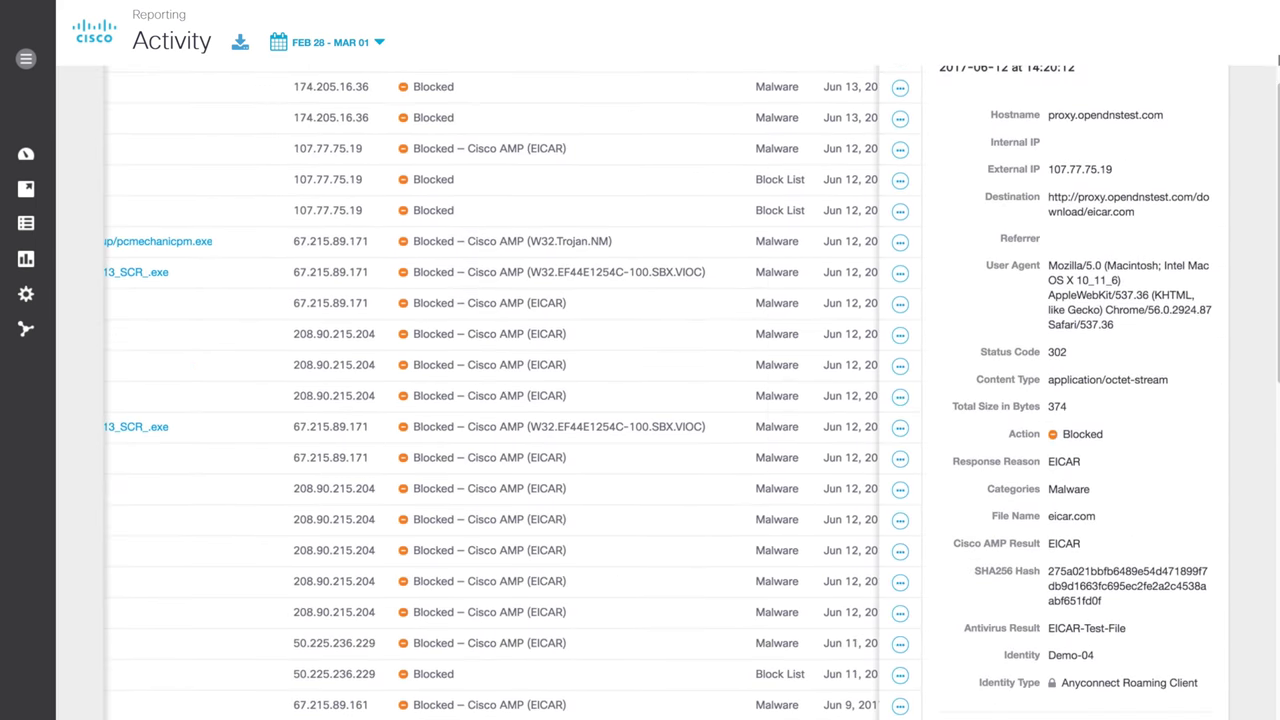
Keep the report at the last 24 hours and show the global traffic percentage chart.
mouse_move(26, 259)
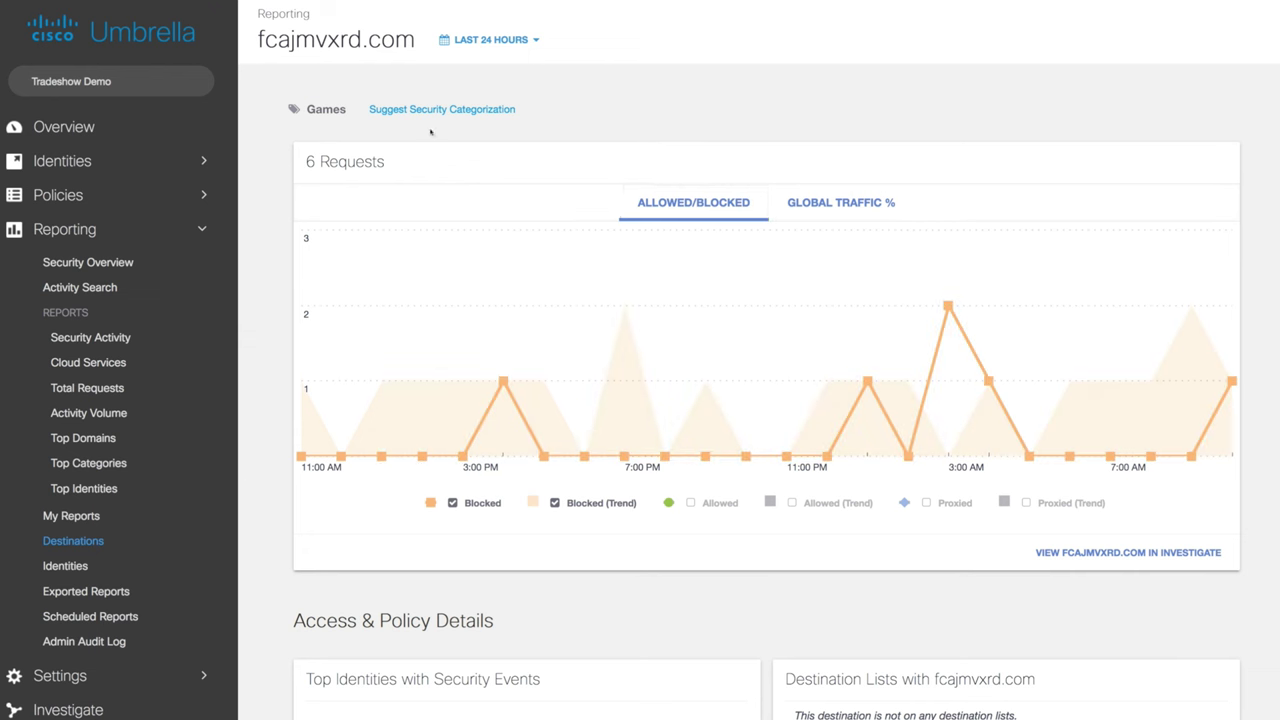
left_click(484, 45)
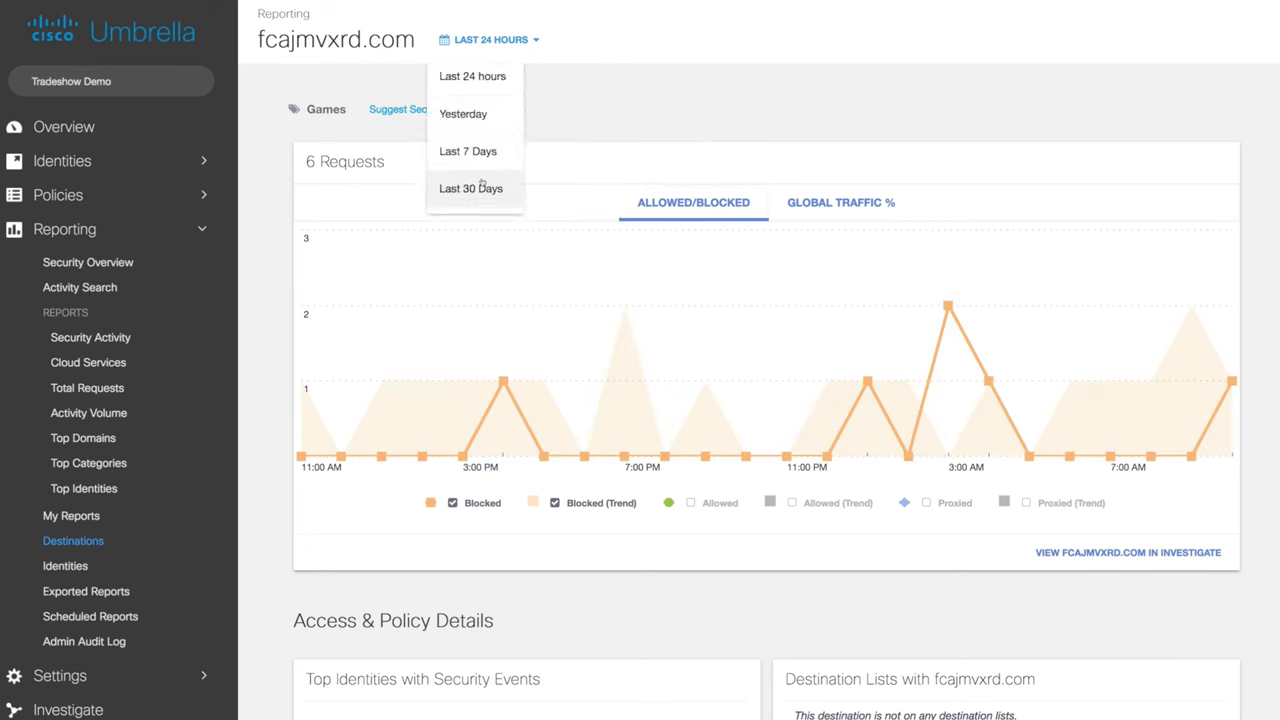
left_click(256, 414)
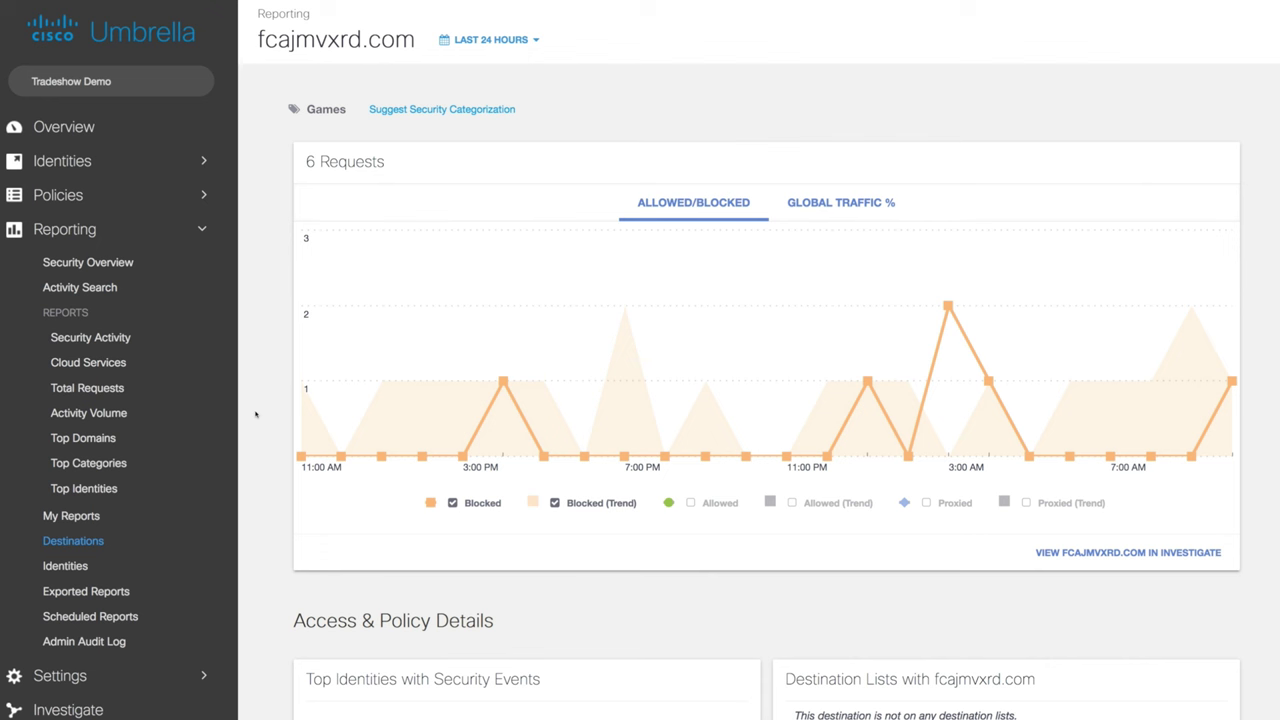
left_click(858, 205)
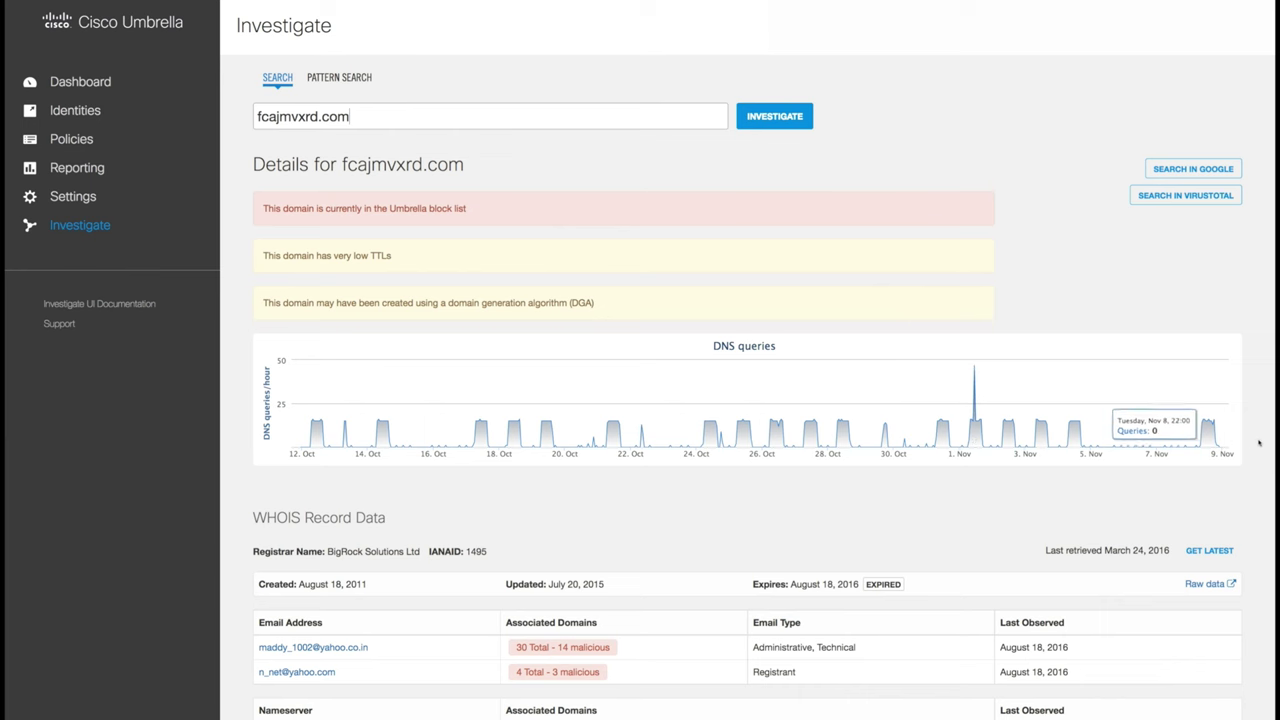
Scroll through fcajmvxrd.com's WHOIS, malware samples and domain tagging in Investigate.
scroll(1259, 441, "down", 4)
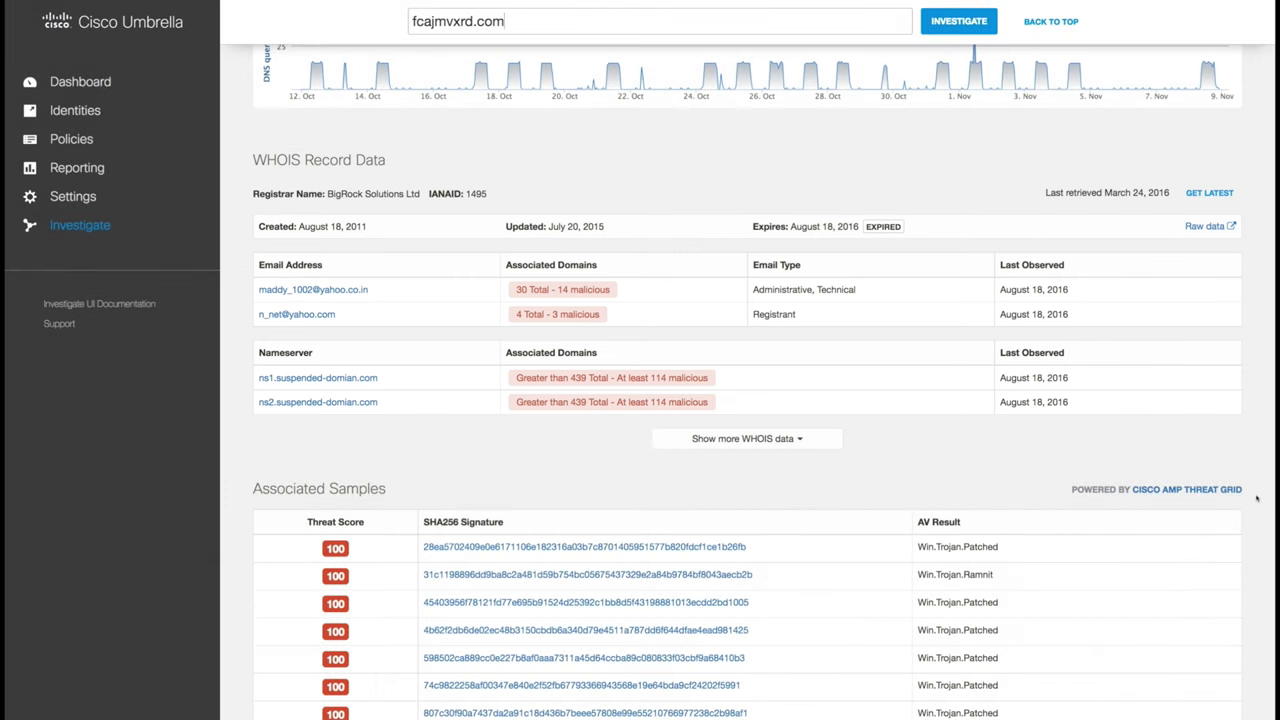
scroll(1257, 497, "down", 4)
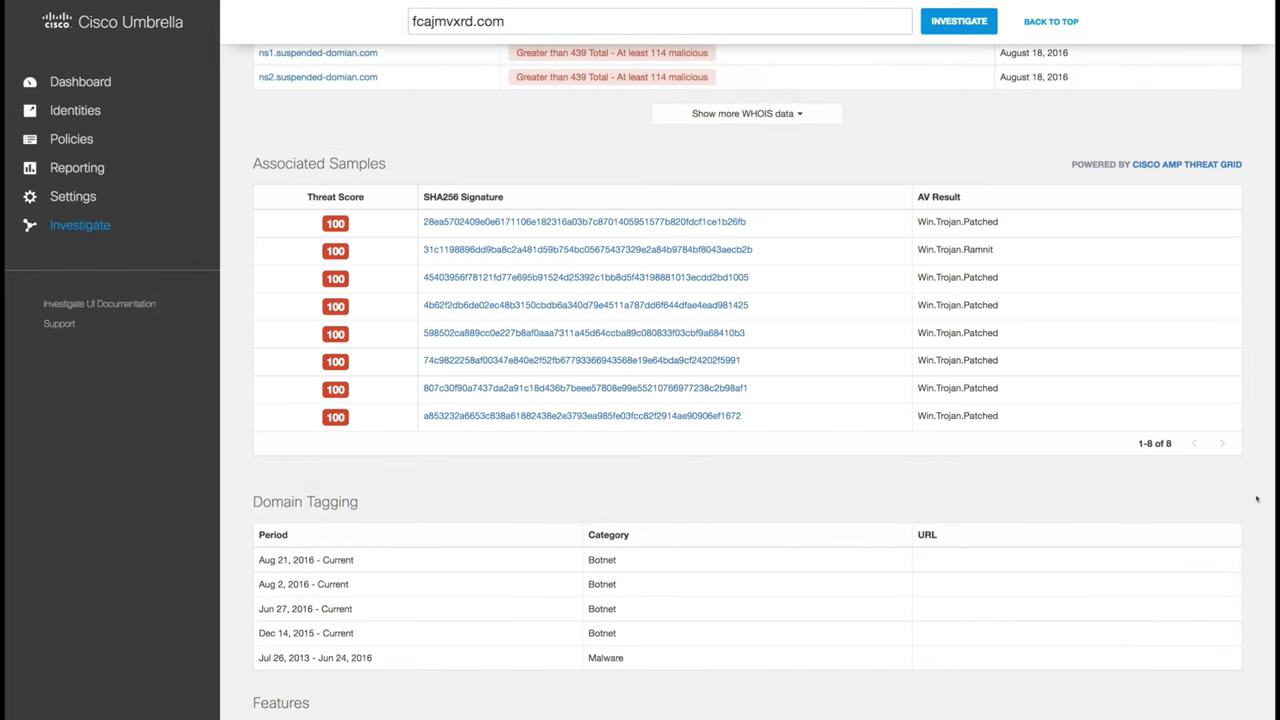
scroll(1257, 497, "down", 15)
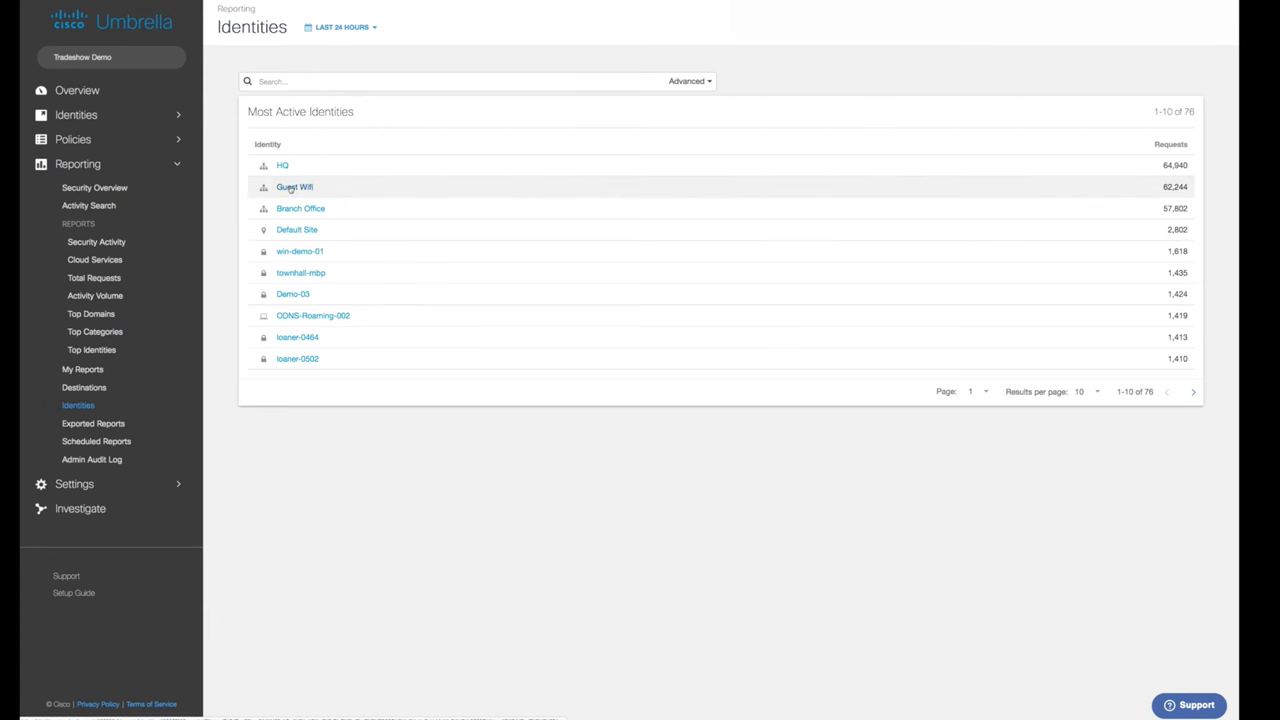
Review the Guest Wifi identity report, then go to Settings > Integrations.
left_click(289, 187)
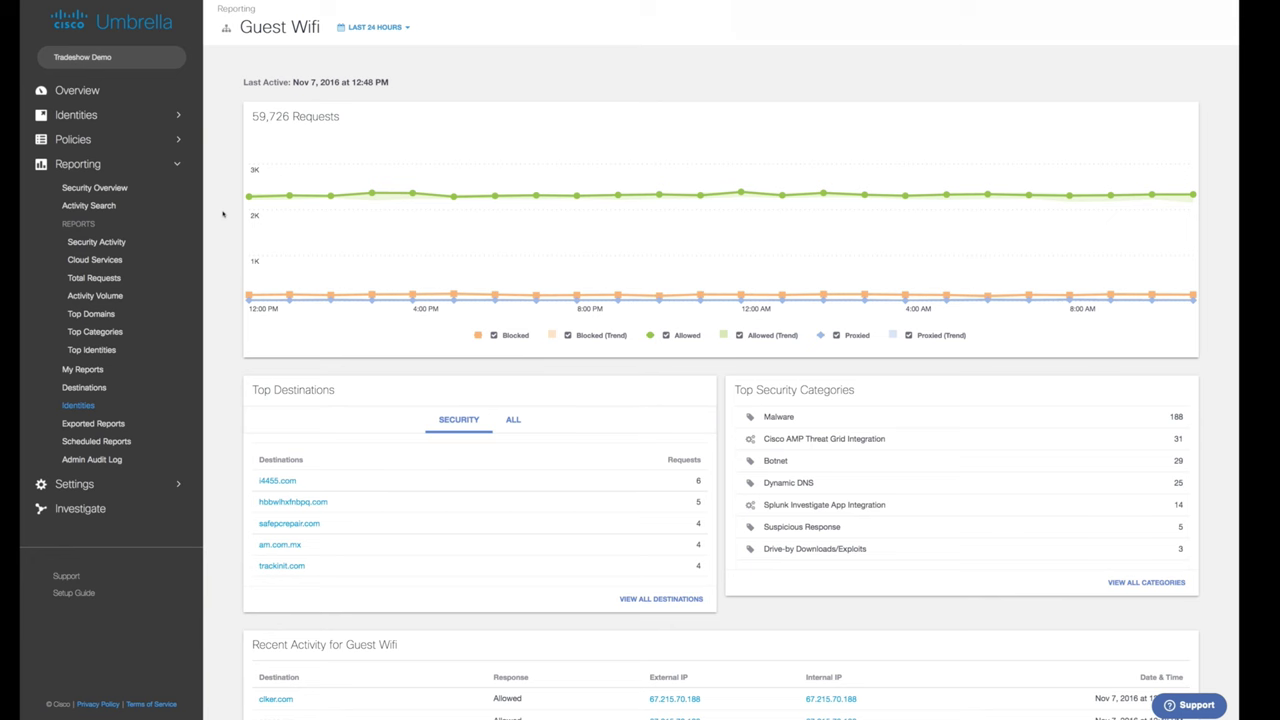
scroll(223, 213, "down", 5)
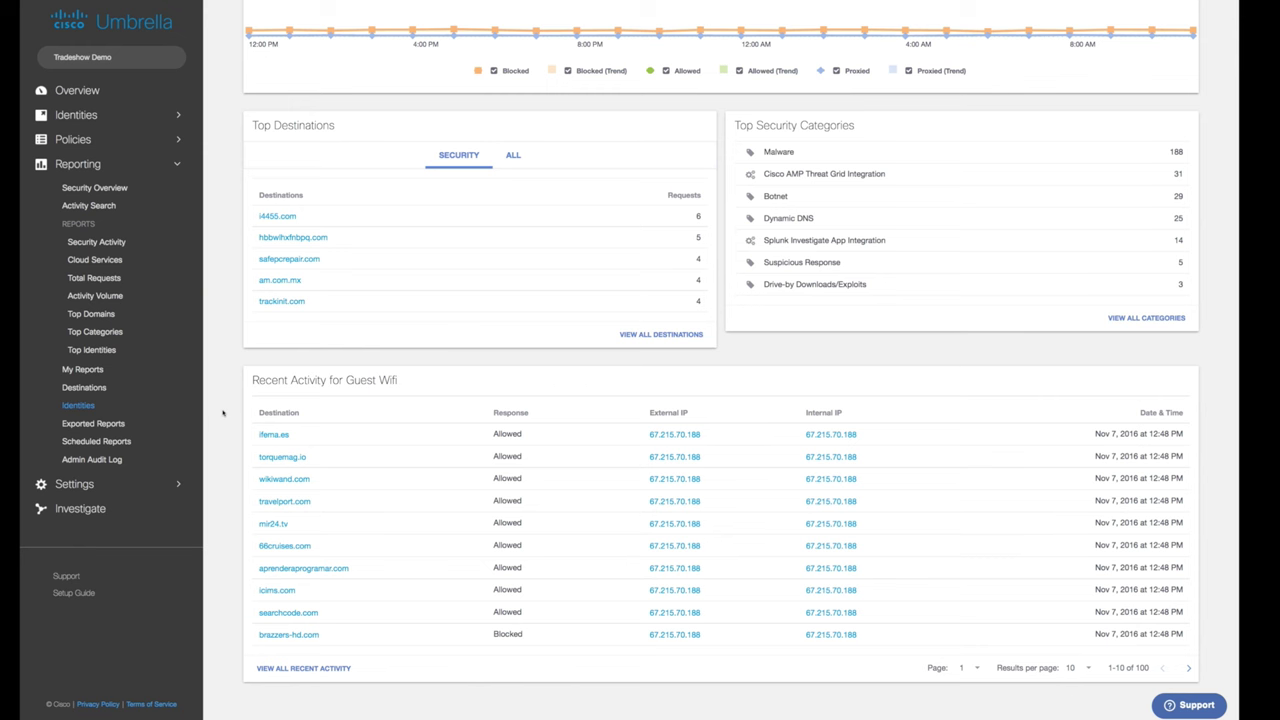
scroll(223, 413, "up", 5)
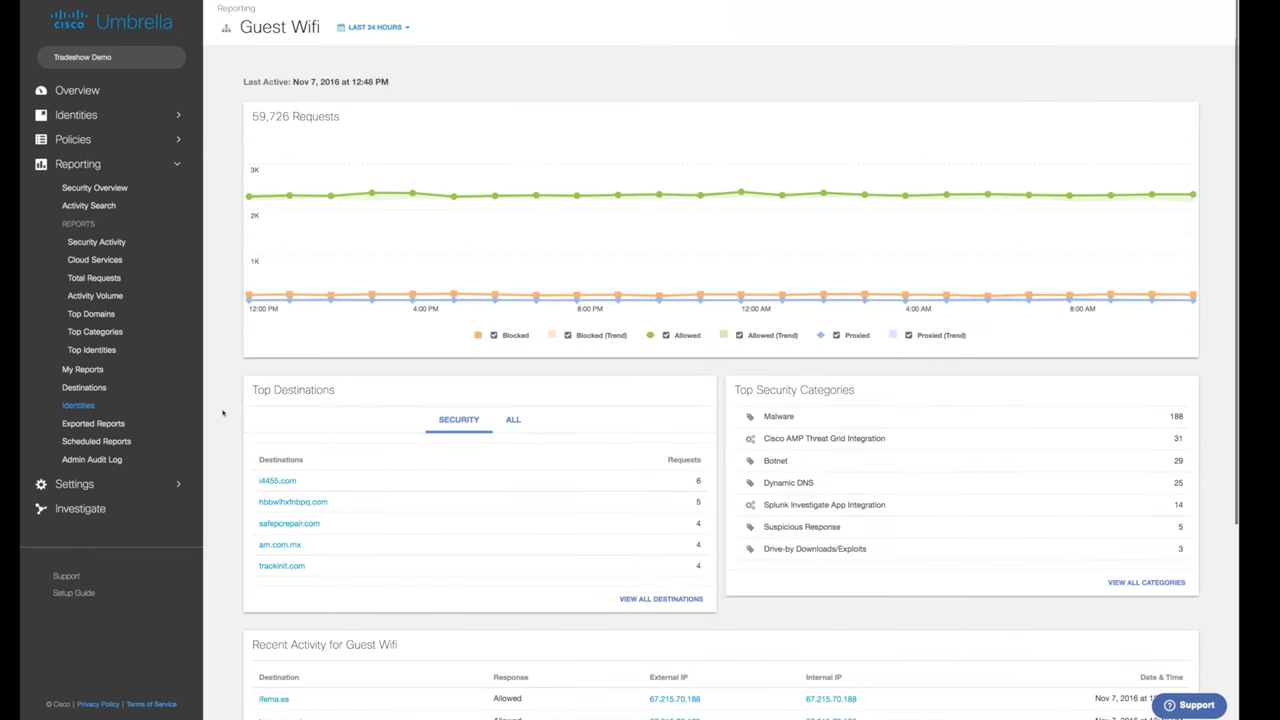
left_click(88, 480)
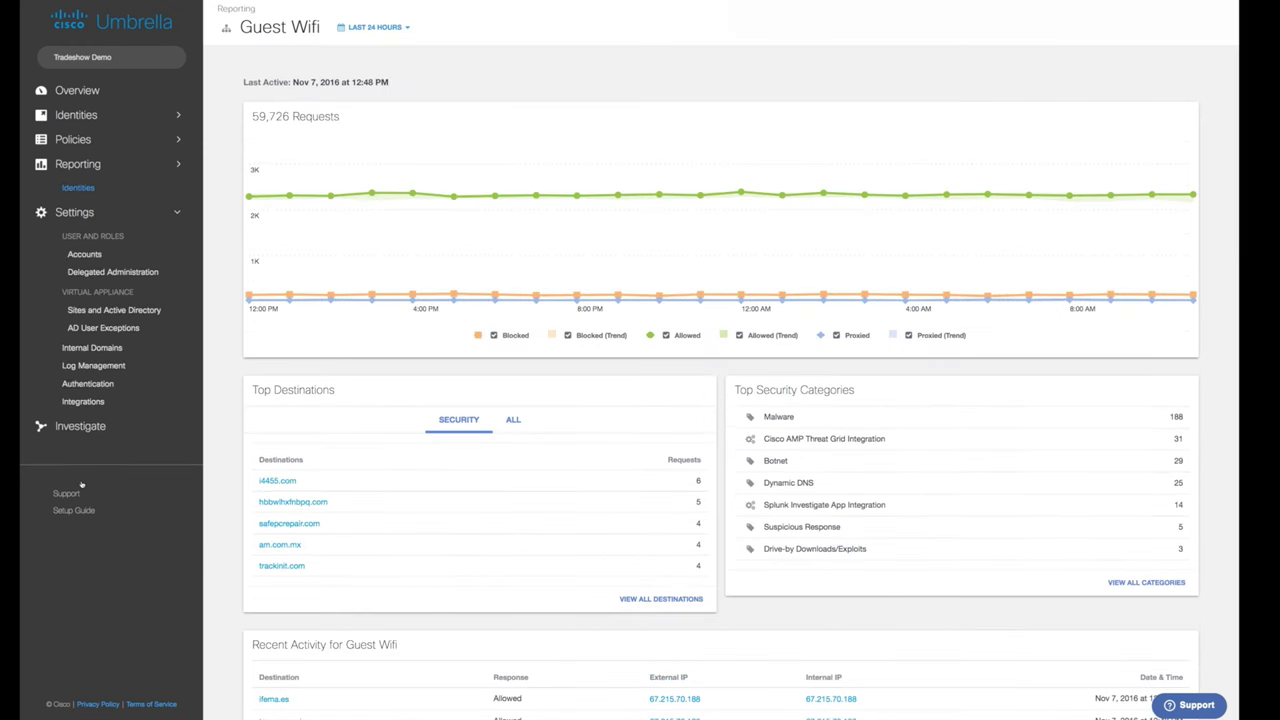
left_click(80, 402)
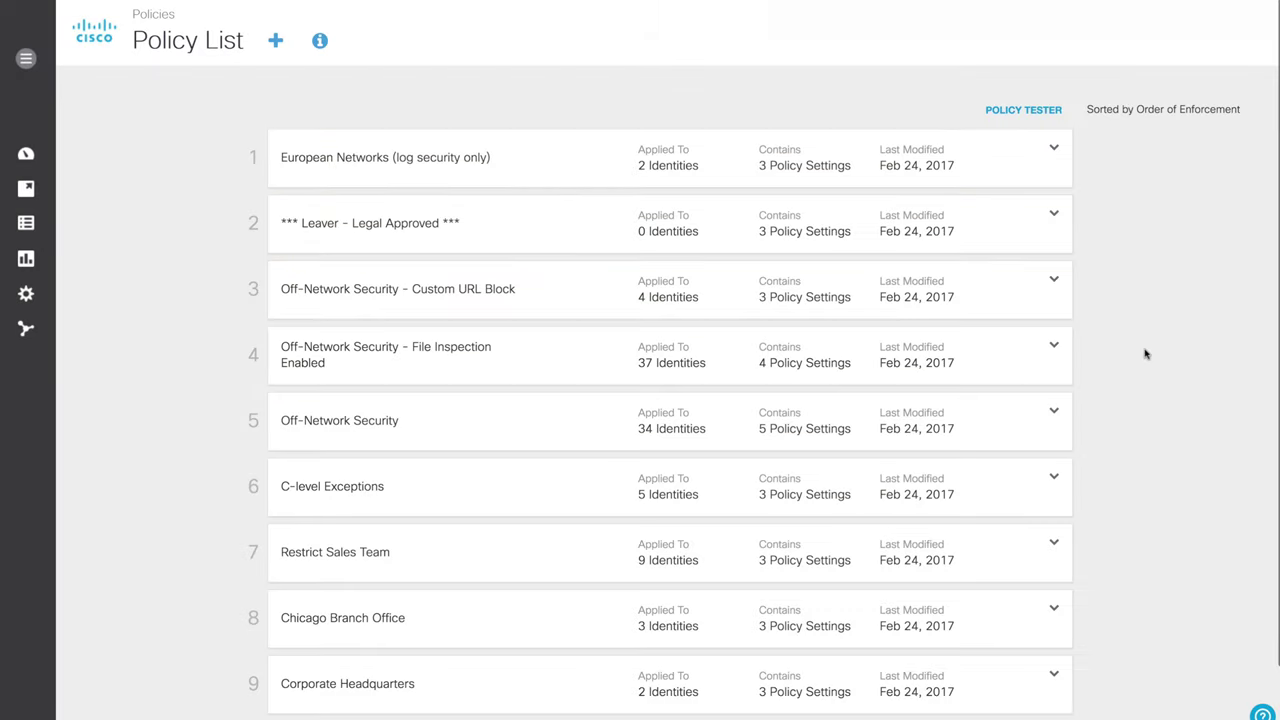
Expand policy 4 and check its All Categories Blocked security settings, returning to the summary.
left_click(1054, 348)
scroll(210, 553, "down", 3)
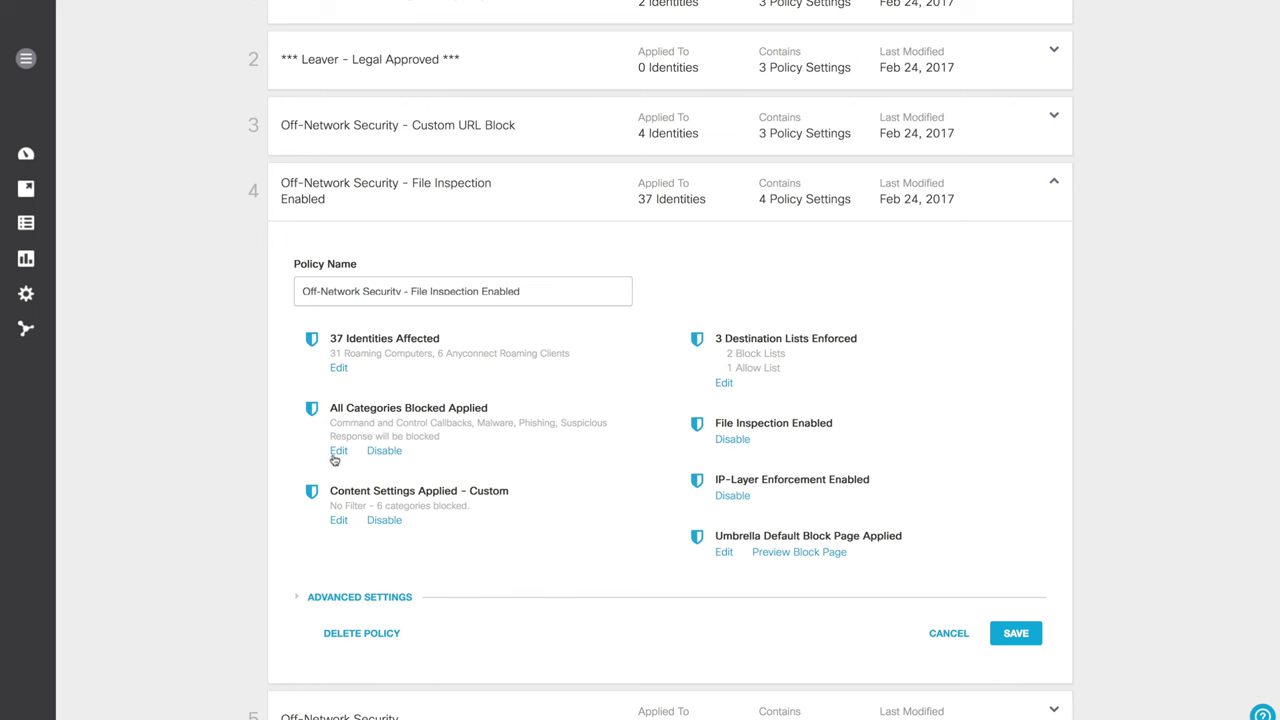
left_click(338, 451)
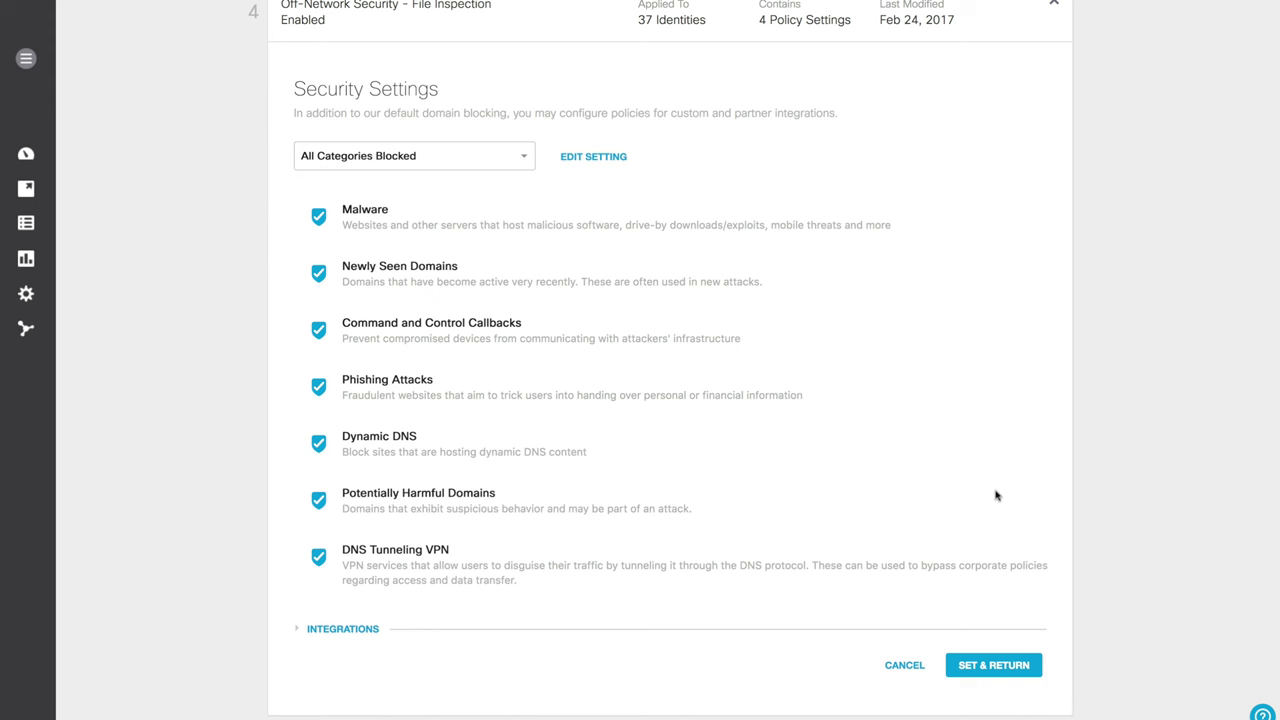
left_click(994, 665)
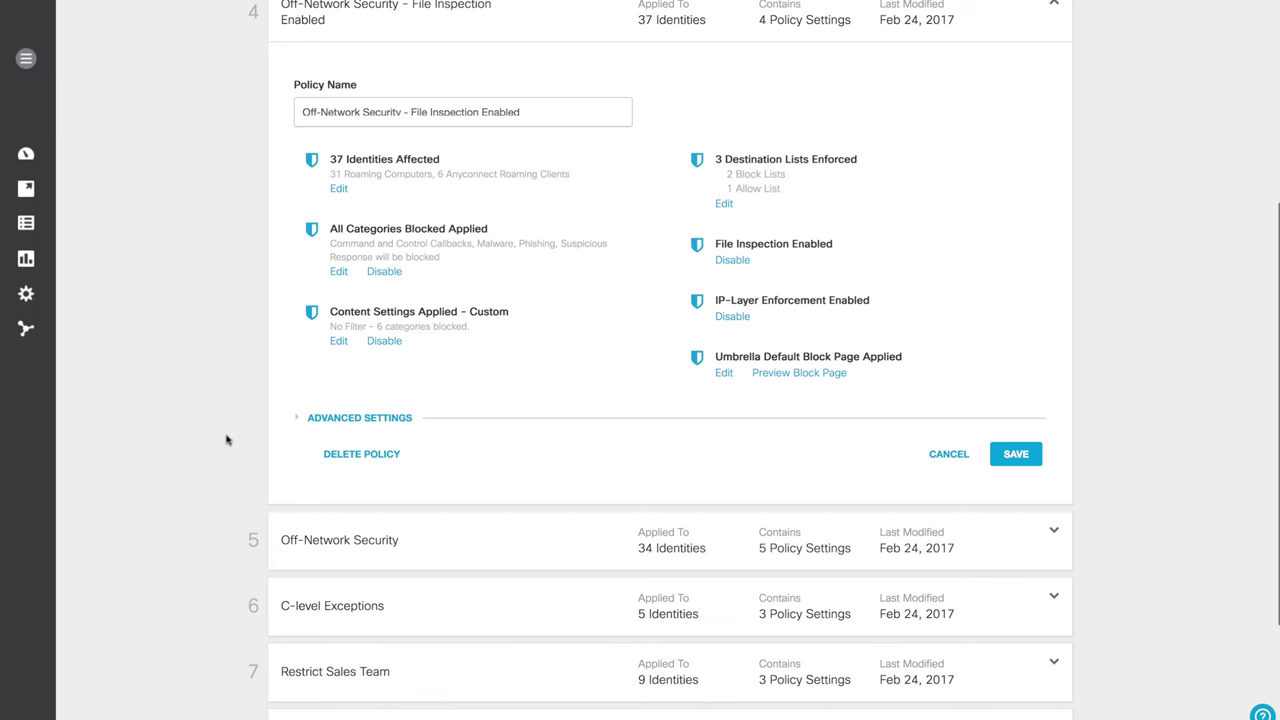
scroll(226, 437, "up", 1)
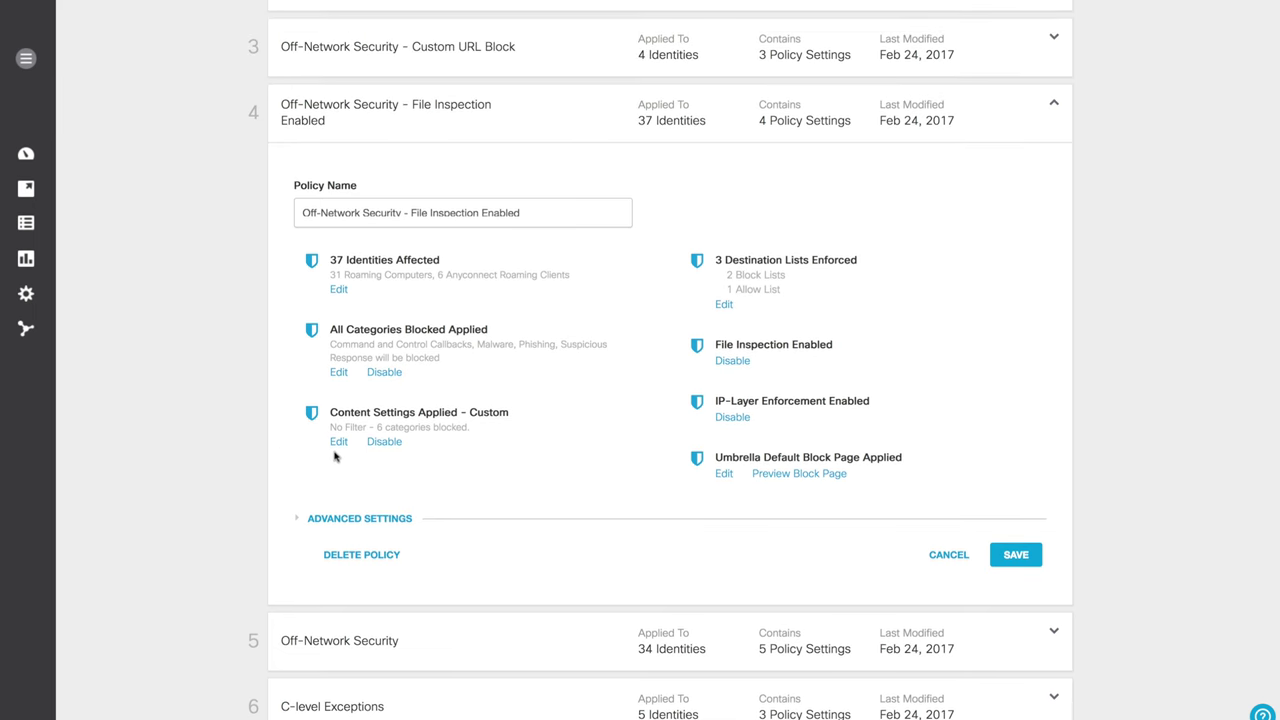
left_click(339, 441)
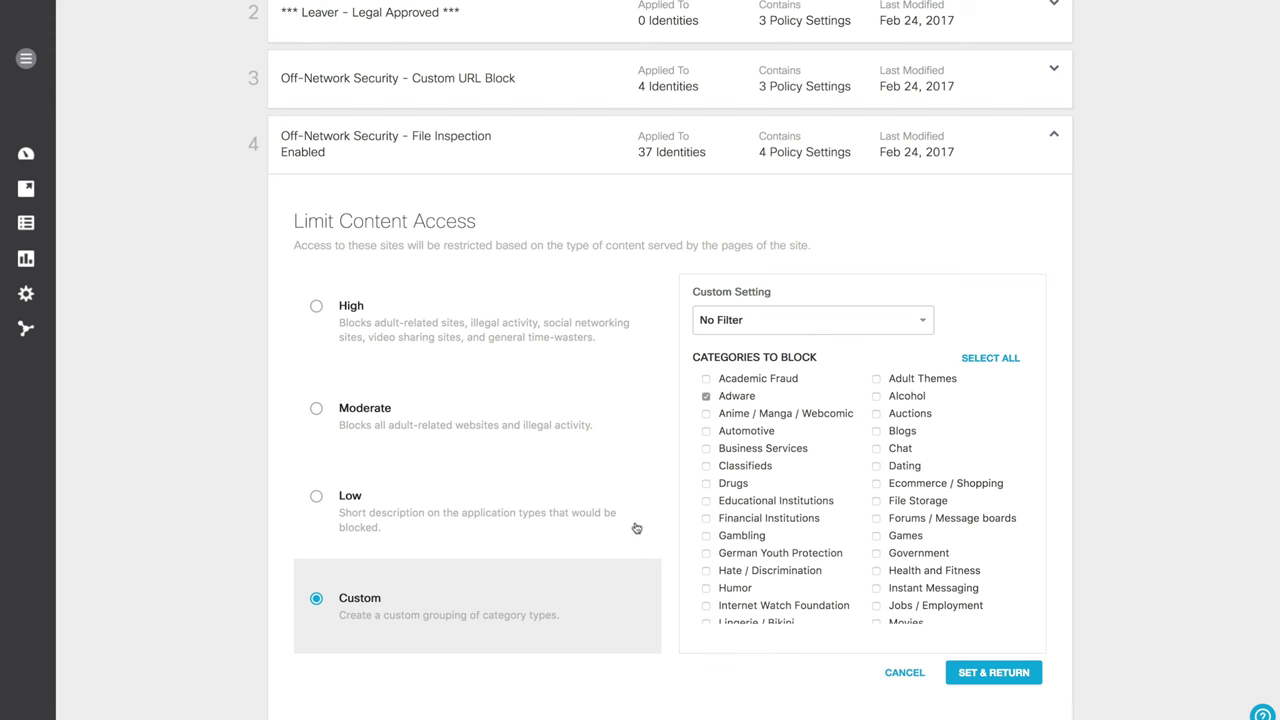
scroll(1024, 421, "down", 2)
scroll(1025, 422, "down", 3)
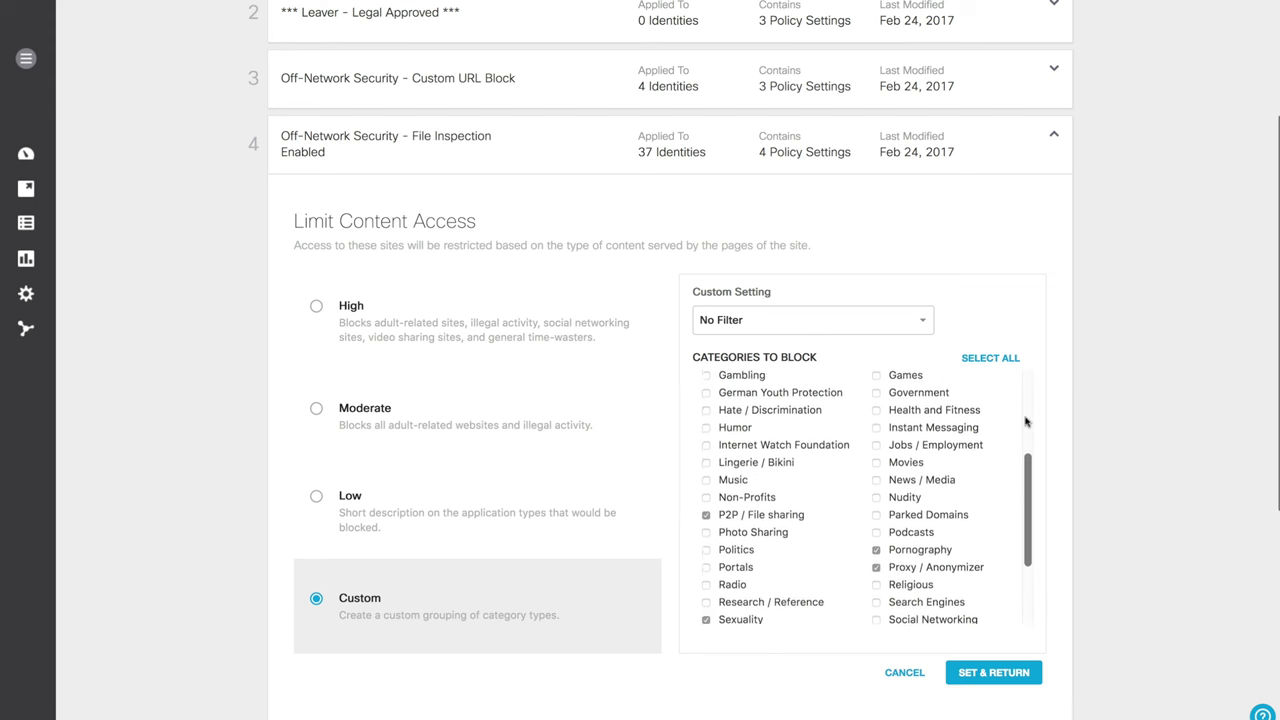
left_click(1005, 675)
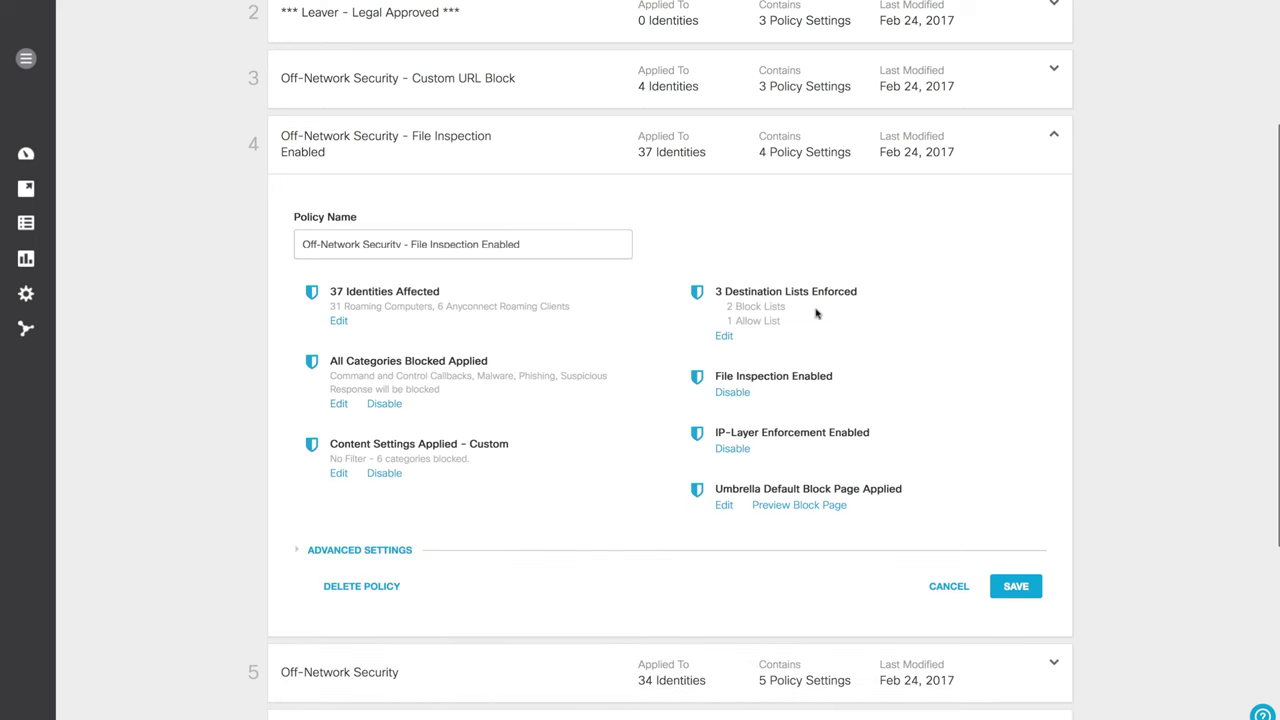
left_click(726, 337)
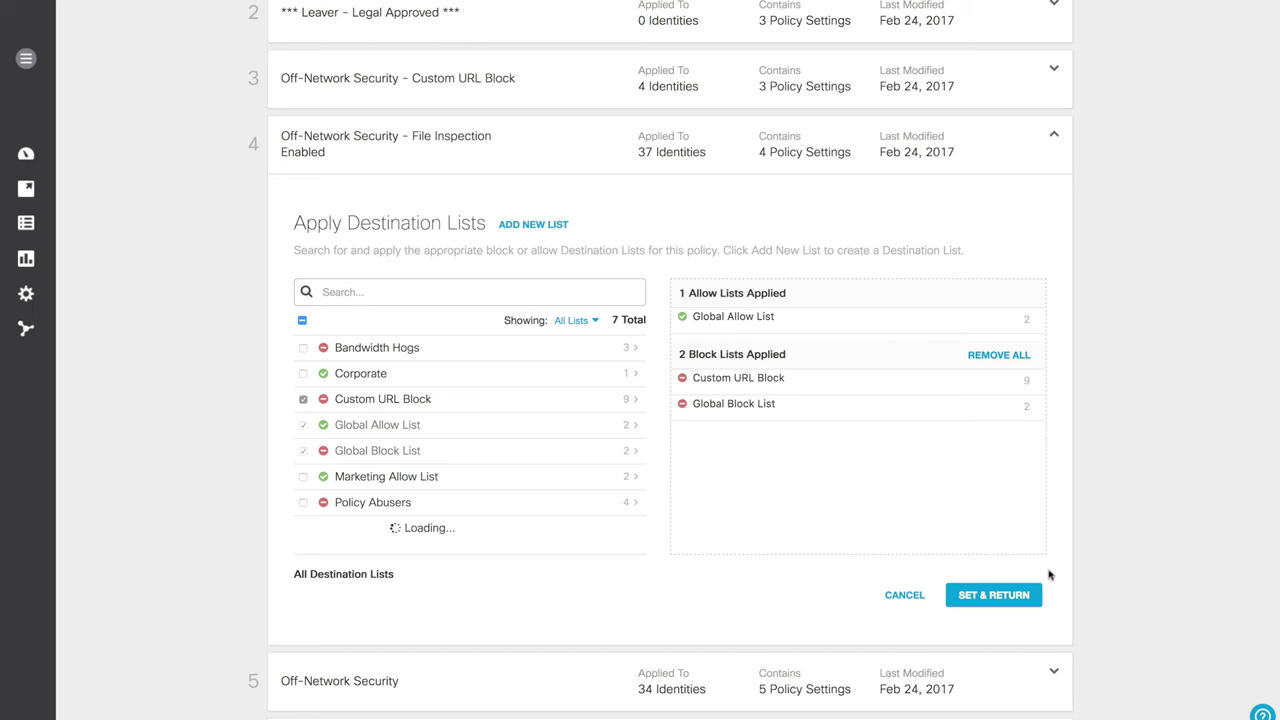
left_click(1015, 598)
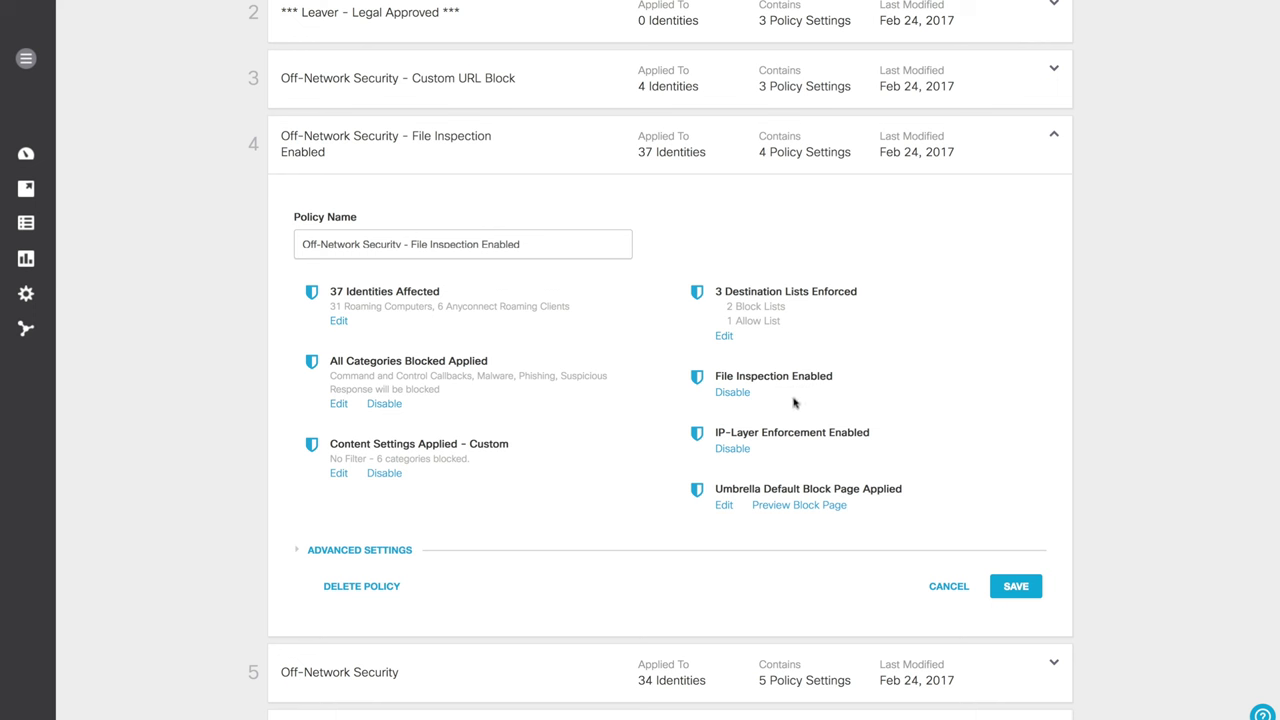
left_click(752, 400)
left_click(752, 400)
Toggle IP-Layer Enforcement off and on, then apply the Custom block page appearance.
left_click(757, 458)
left_click(757, 458)
left_click(726, 507)
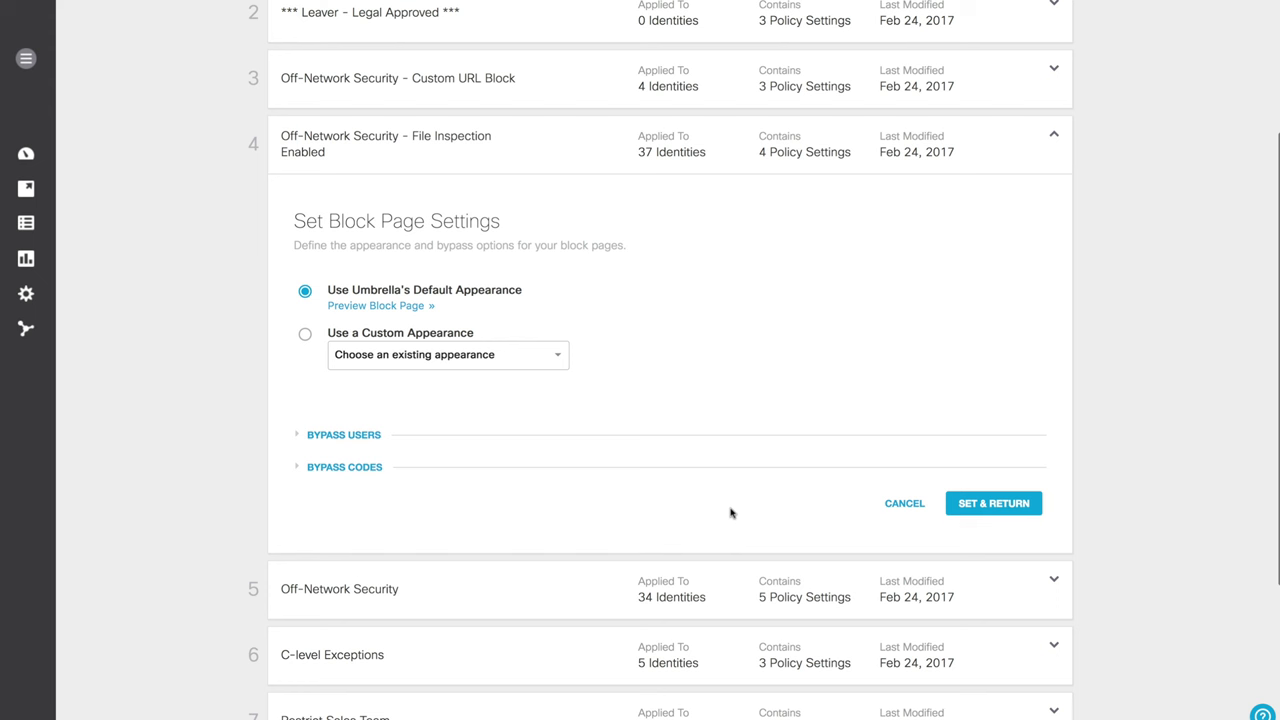
left_click(562, 355)
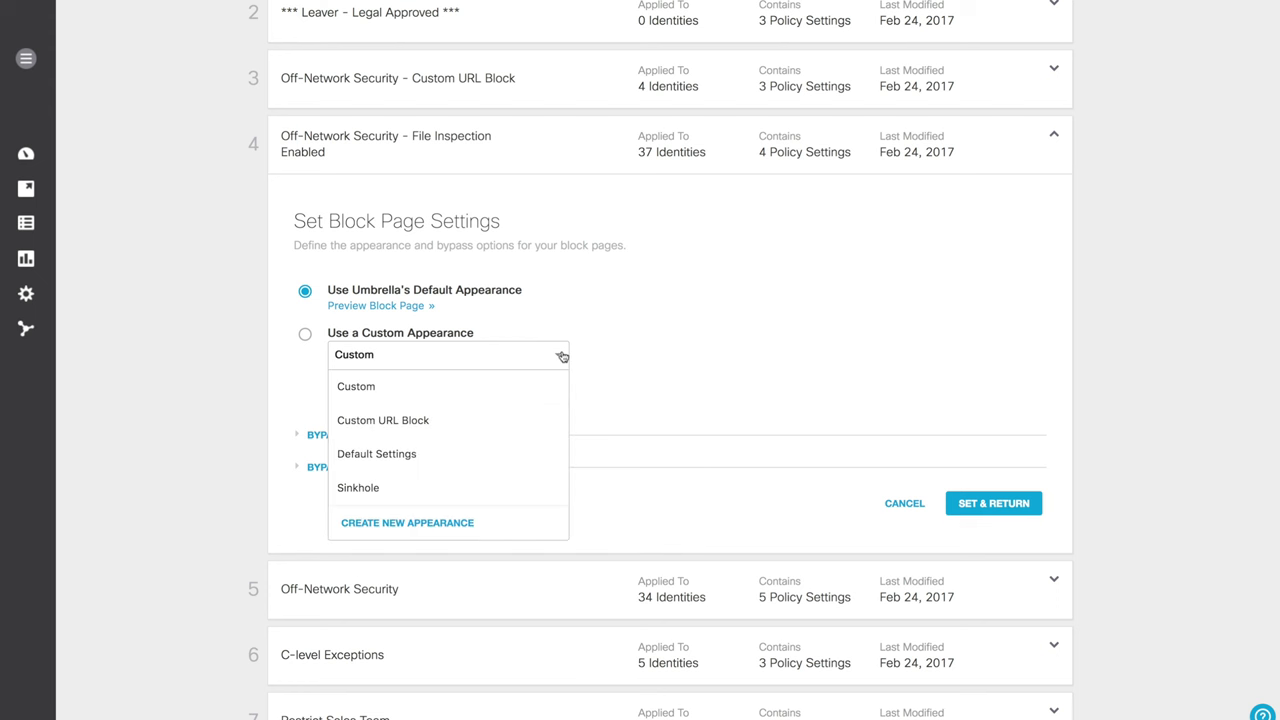
left_click(562, 356)
left_click(966, 502)
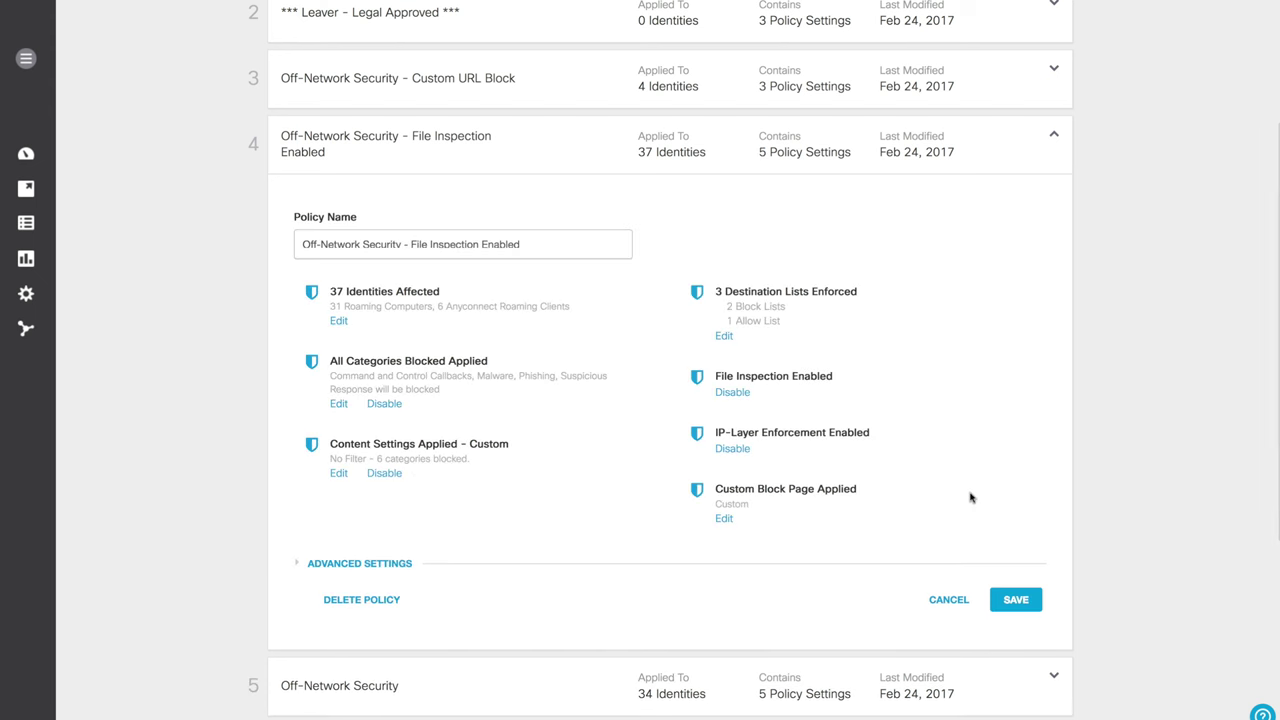
Expand the policy's Advanced Settings.
scroll(197, 498, "down", 2)
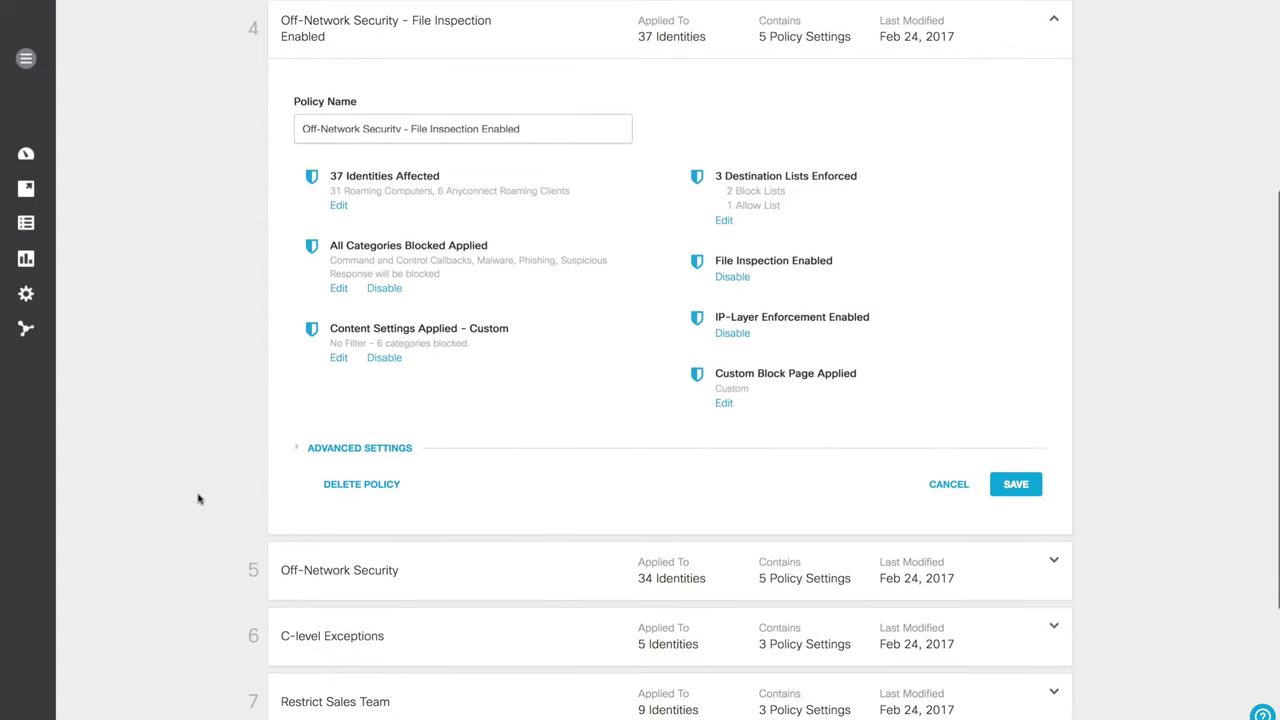
left_click(330, 448)
scroll(189, 478, "down", 5)
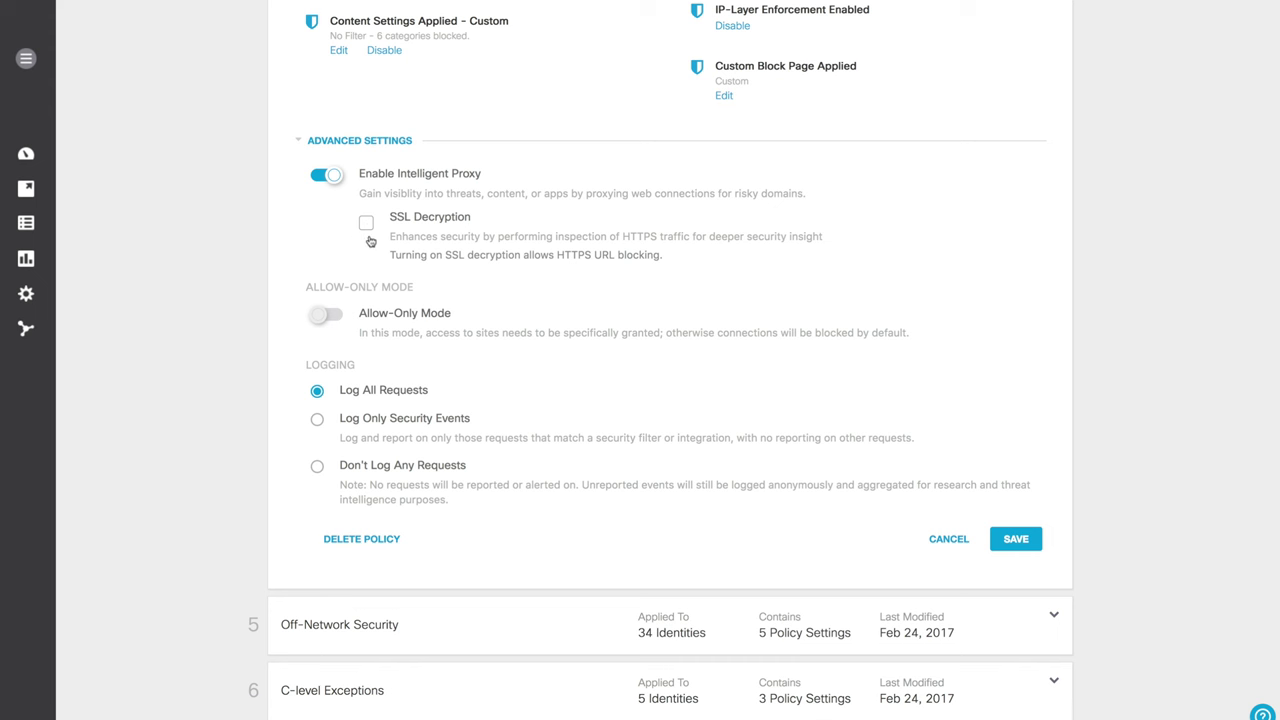
Toggle SSL Decryption on and back off, leaving it disabled, then save the policy.
left_click(367, 226)
left_click(368, 229)
left_click(1016, 538)
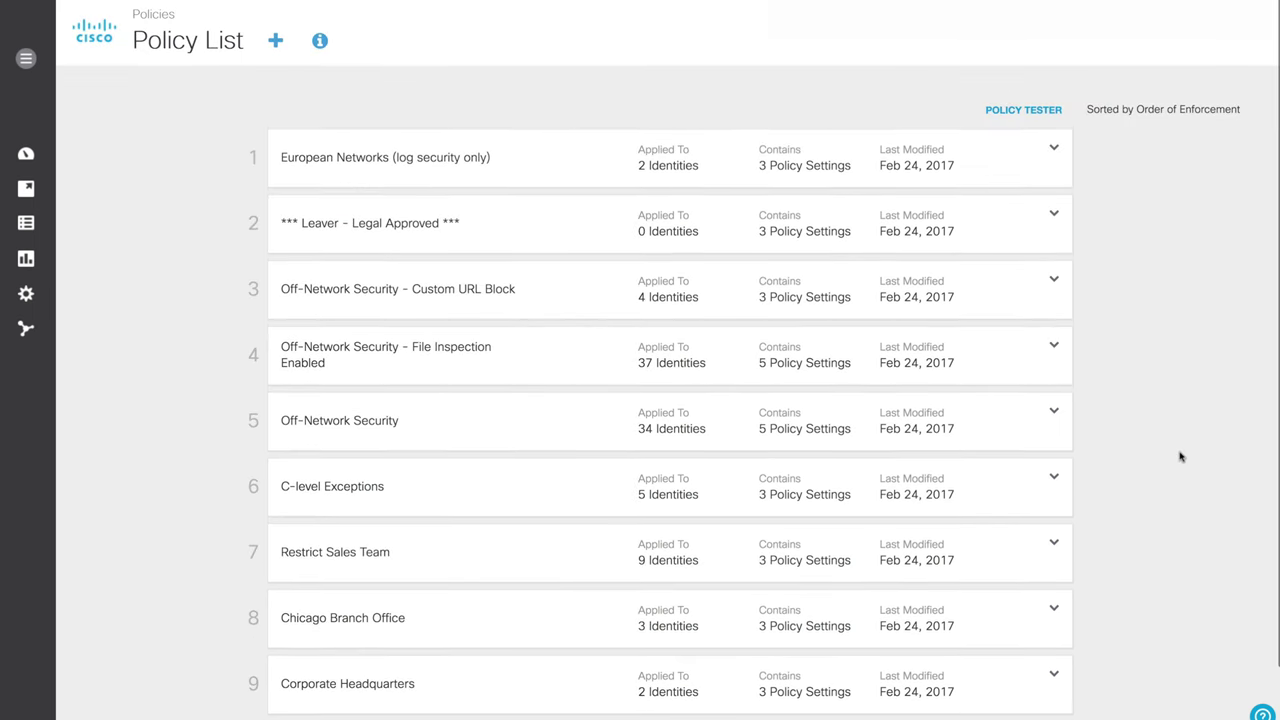